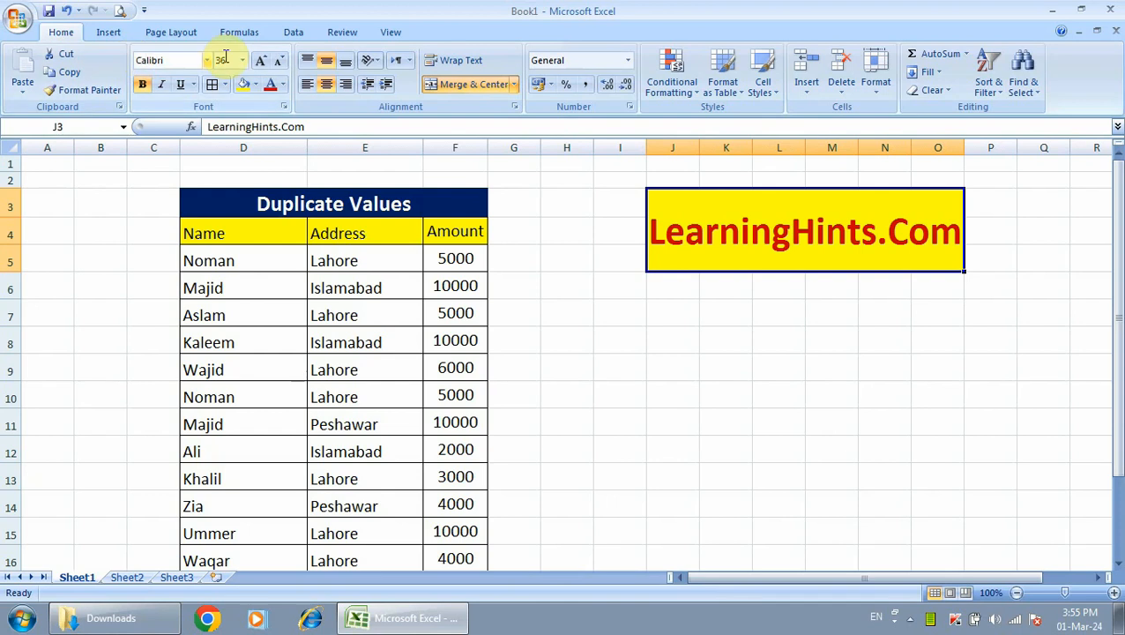
Examine the records in the Duplicate Values table, comparing row 5 with rows 10 and 11 across Name, Address and Amount.
left_click(294, 33)
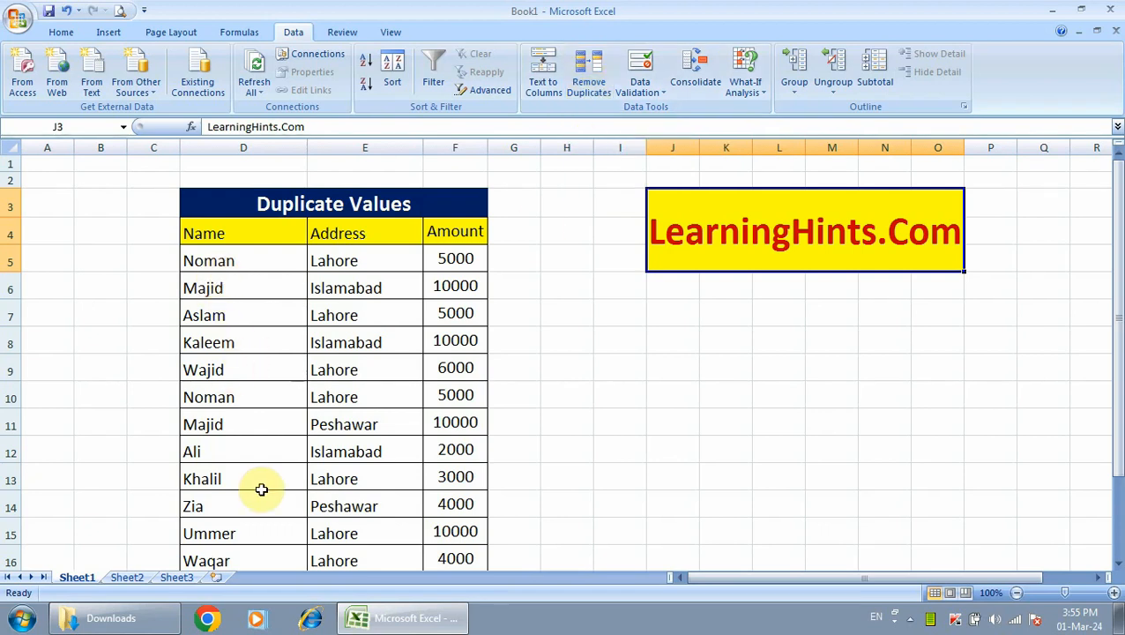
scroll(293, 364, "down", 2)
scroll(294, 363, "up", 2)
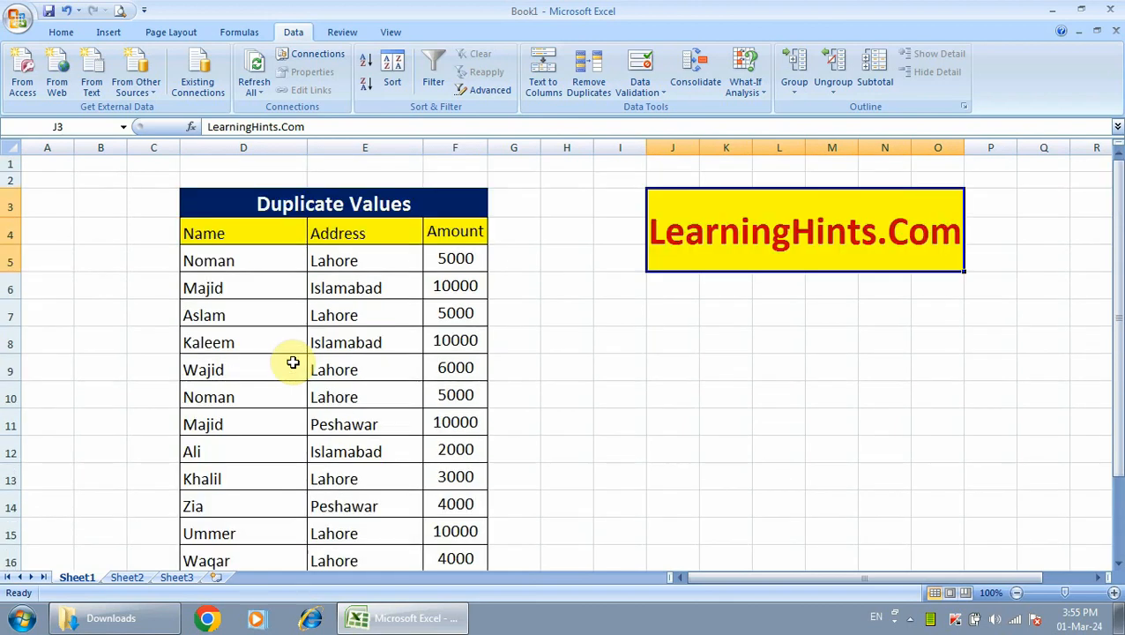
left_click(214, 233)
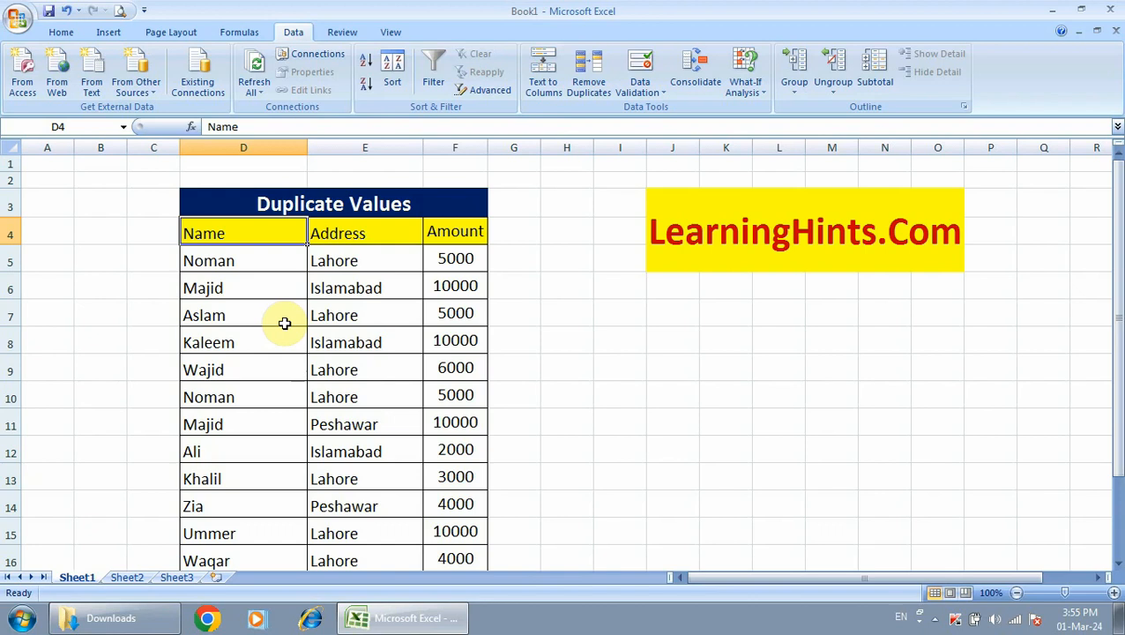
left_click(200, 258)
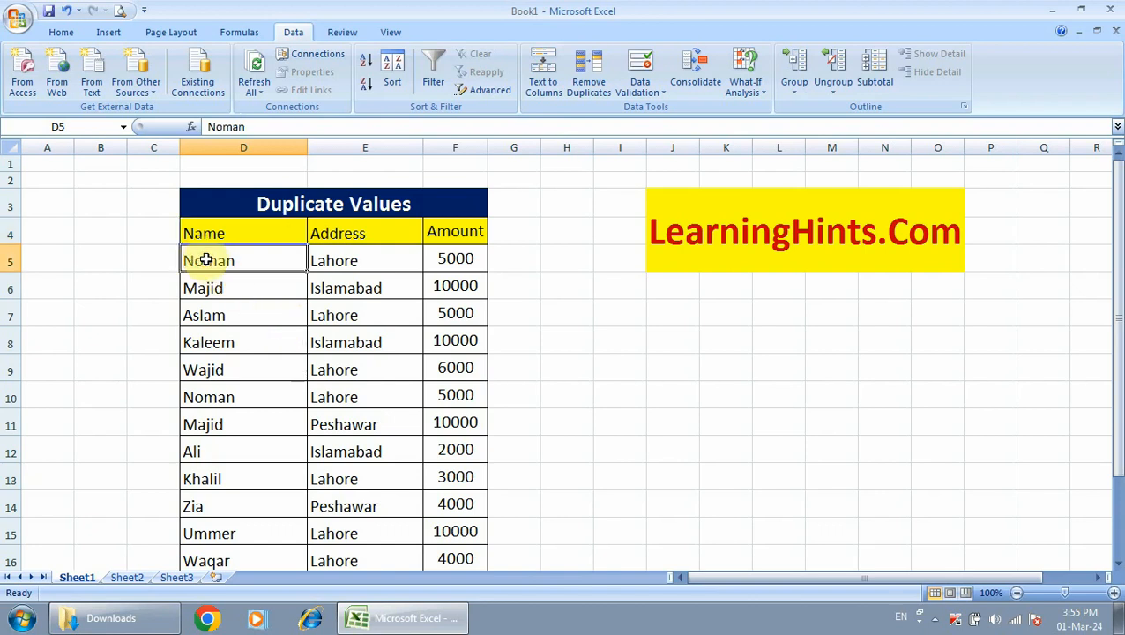
left_click(365, 261)
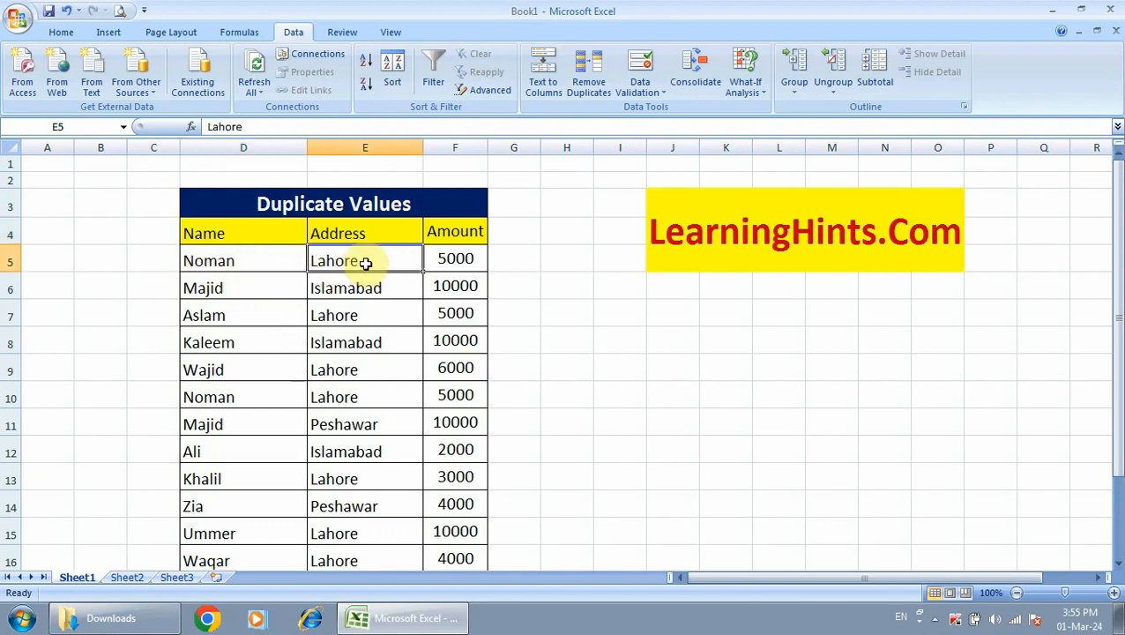
left_click(446, 255)
left_click_drag(217, 258, 464, 261)
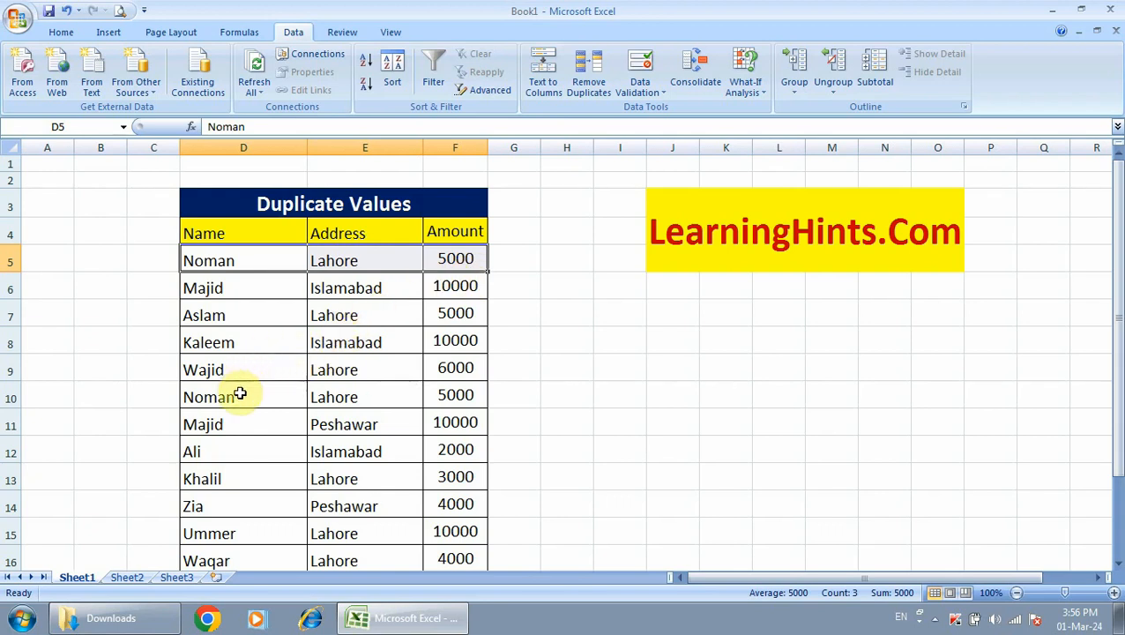
left_click_drag(191, 395, 439, 394)
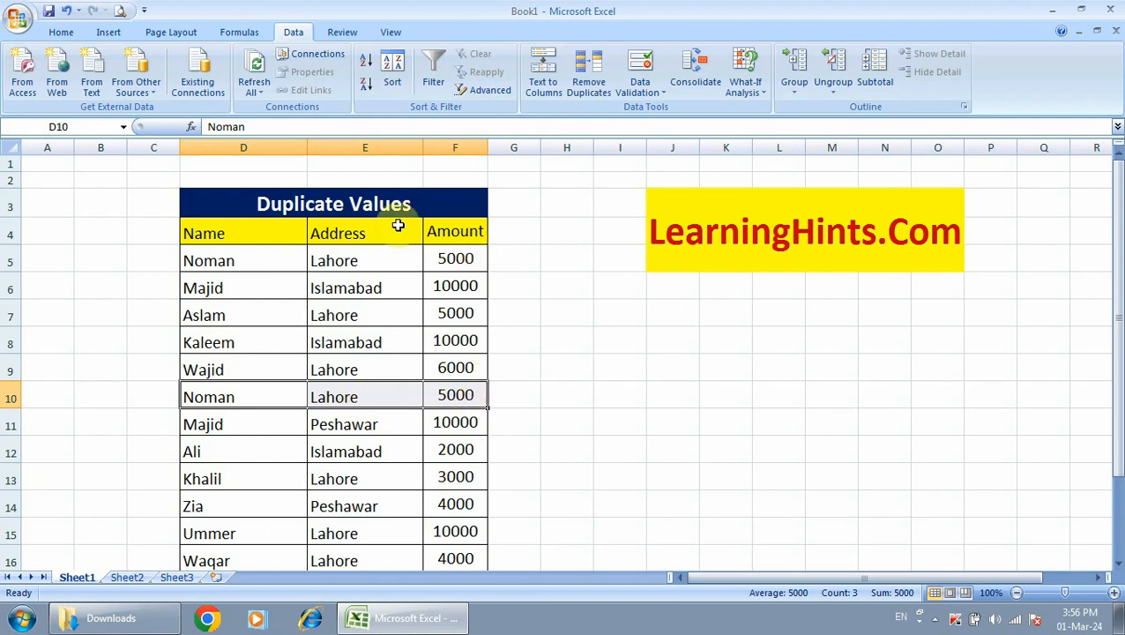
left_click_drag(213, 260, 439, 258)
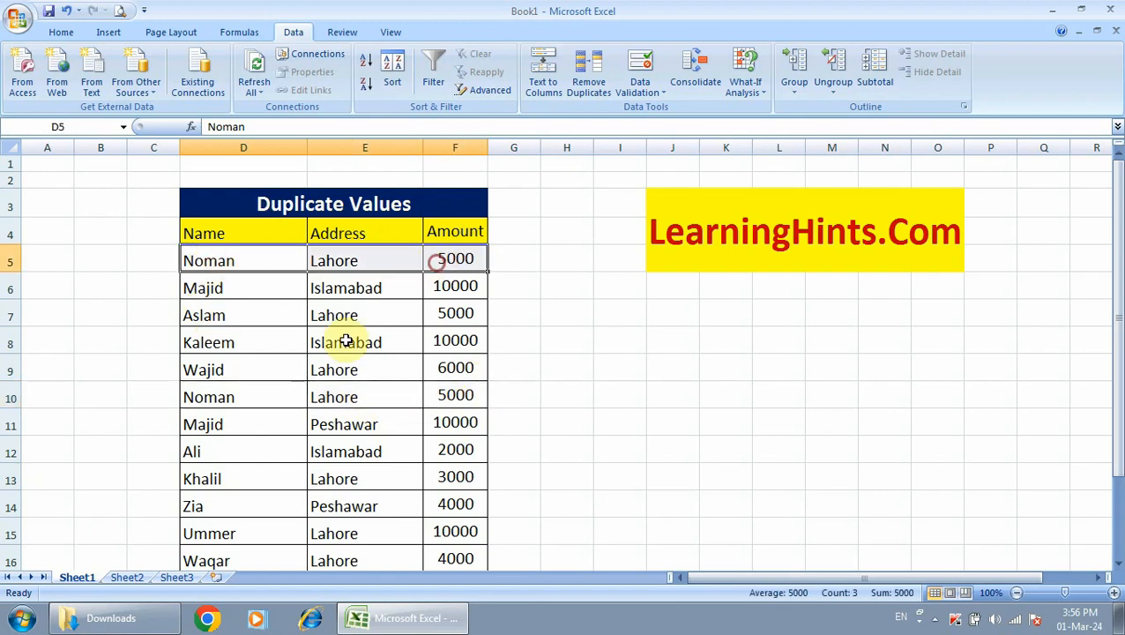
left_click_drag(213, 420, 450, 421)
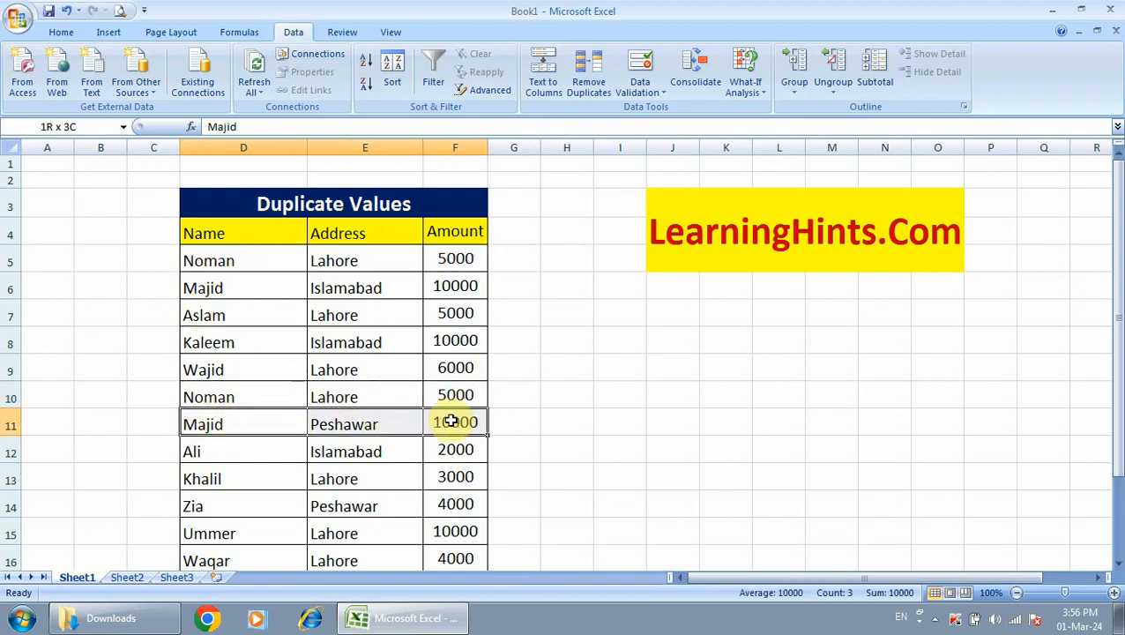
Remove the table's duplicate rows based on the Name, Address and Amount columns together, and undo the removal.
left_click(221, 233)
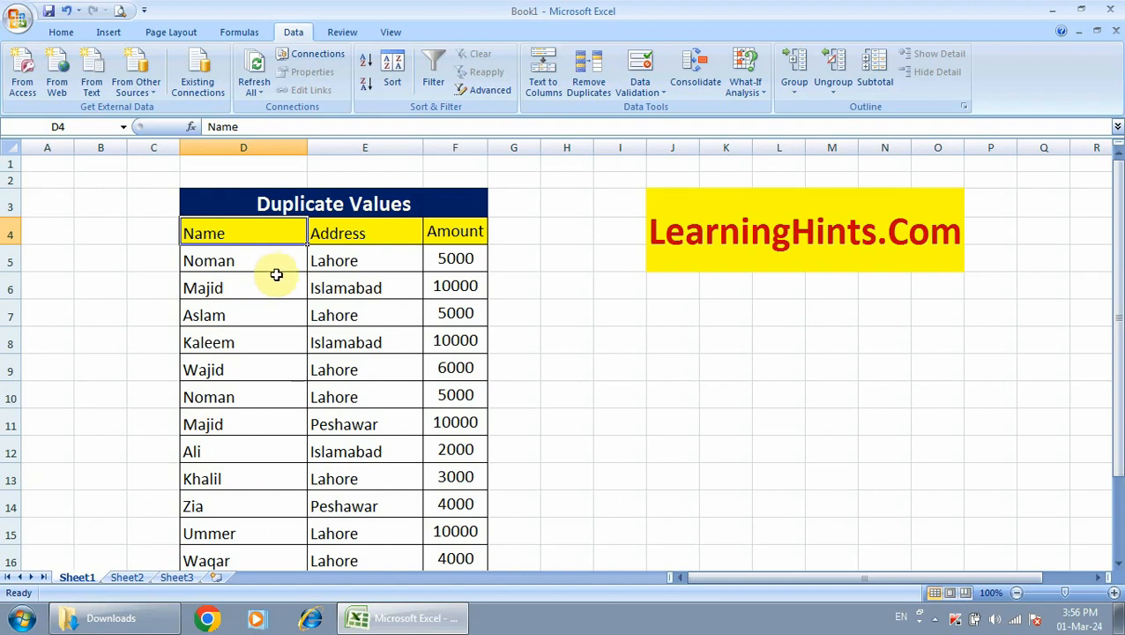
left_click(237, 263)
left_click(212, 233)
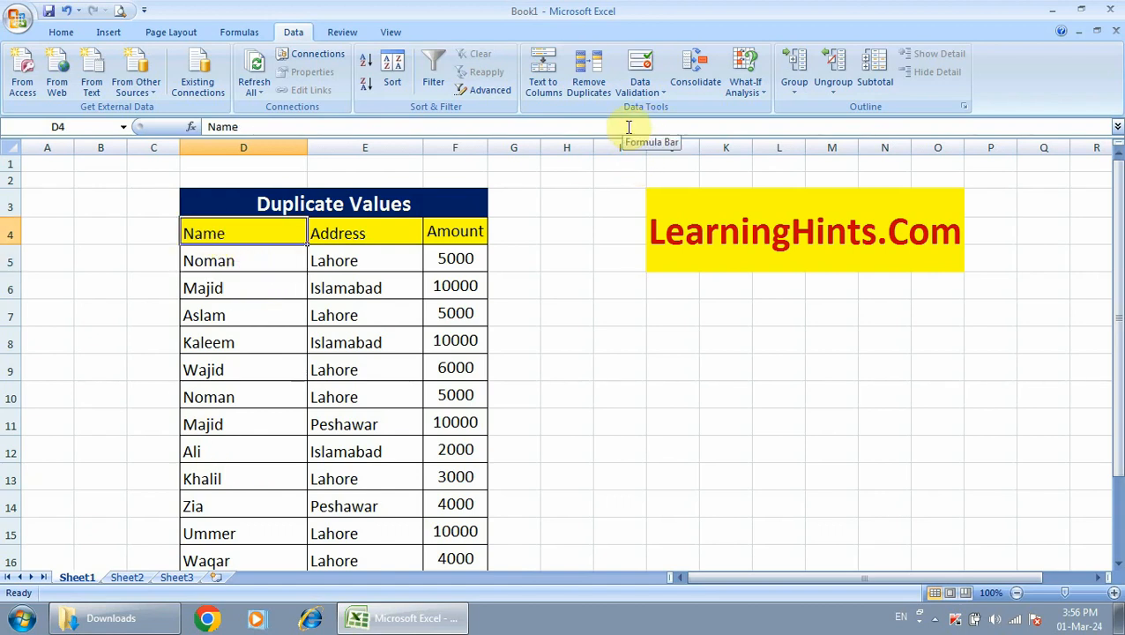
left_click(592, 75)
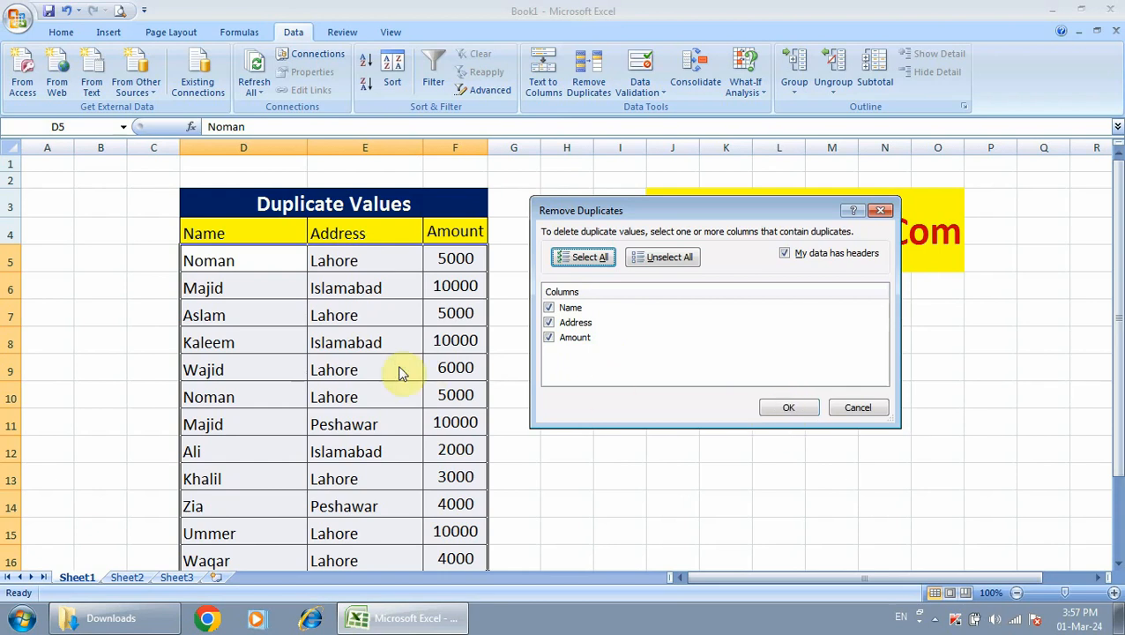
left_click(786, 408)
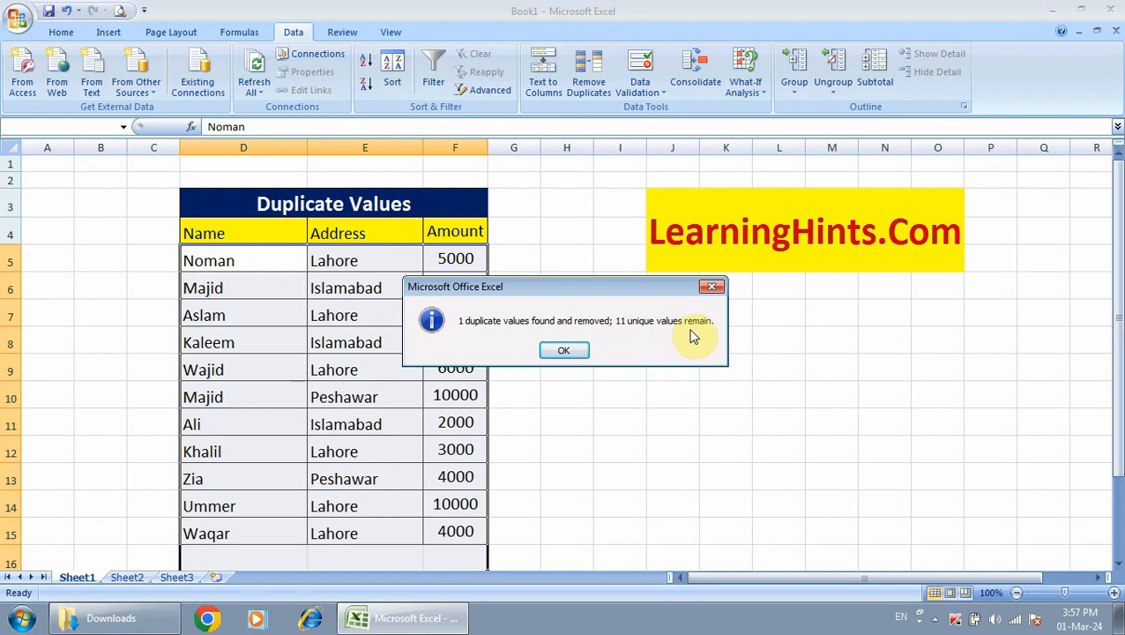
left_click(569, 350)
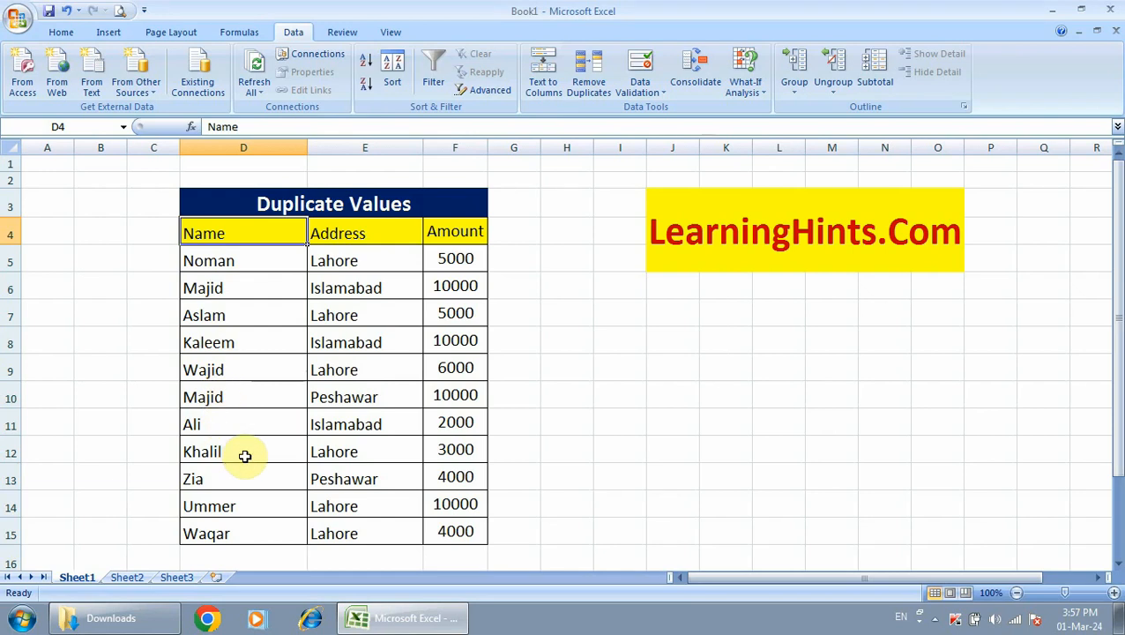
key("ctrl+z")
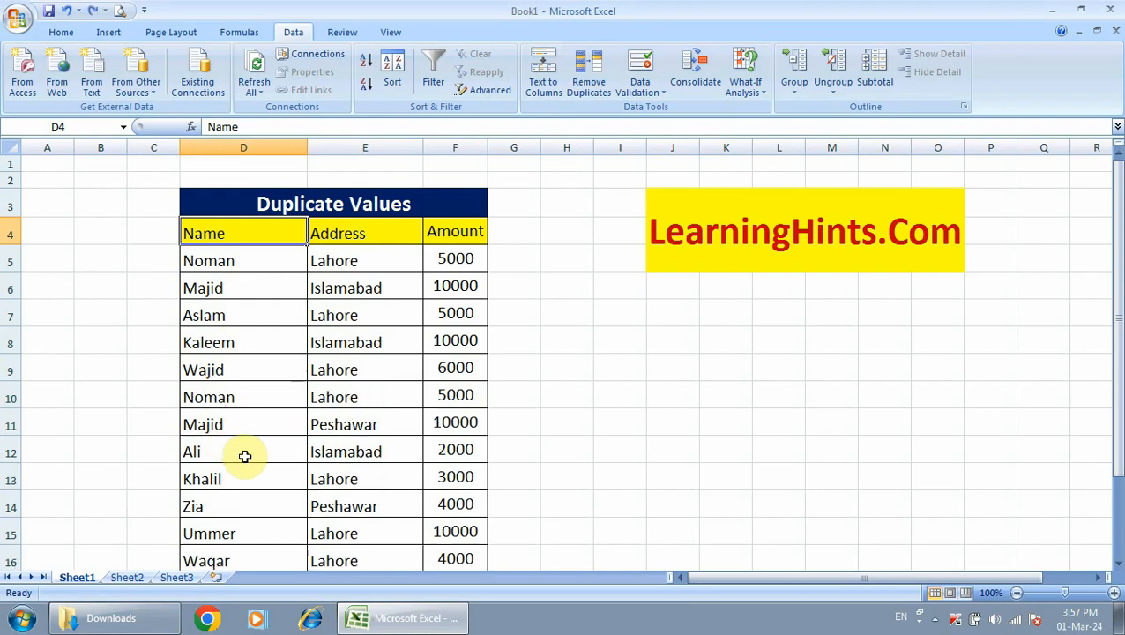
Compare the names in rows 5 and 10, and the name, address and amount in rows 6 and 11.
left_click(211, 258)
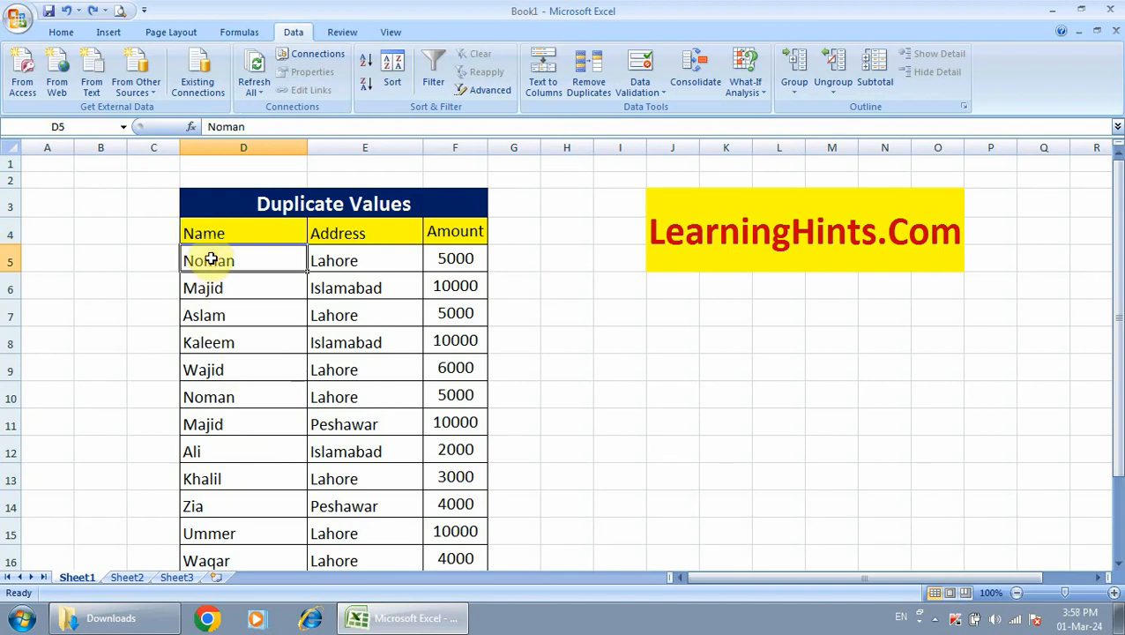
left_click(219, 399)
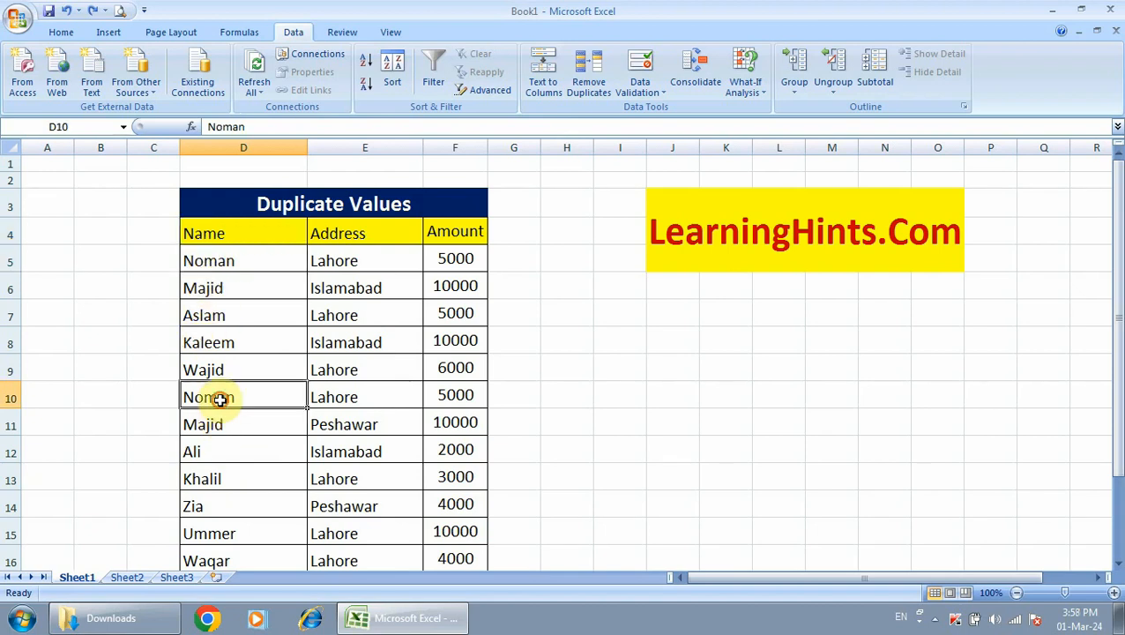
left_click(213, 287)
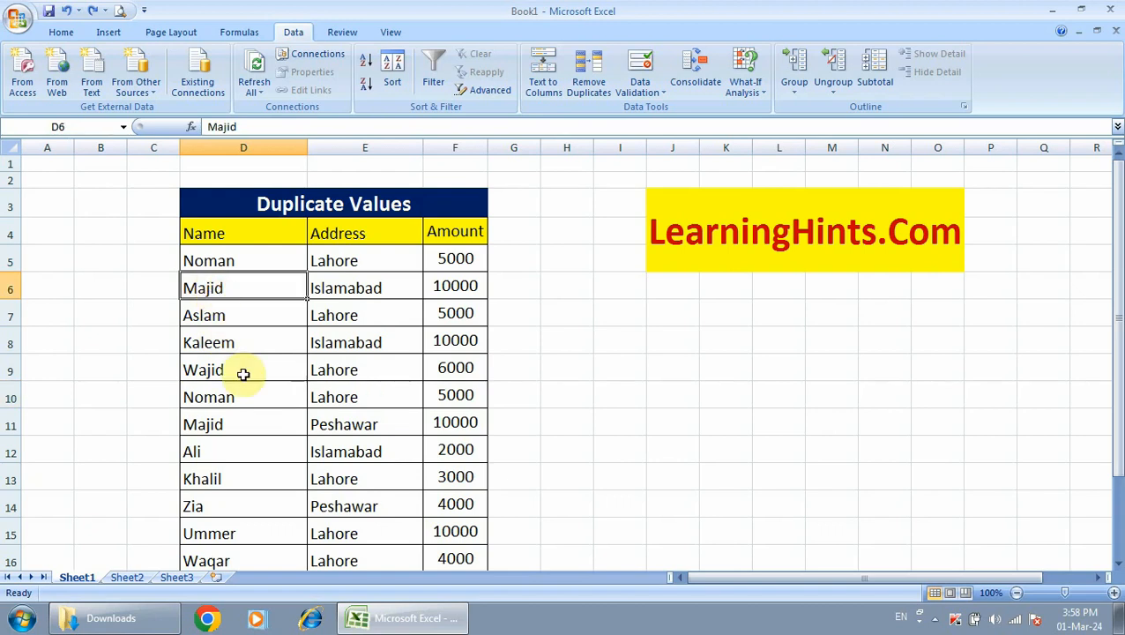
left_click(204, 425)
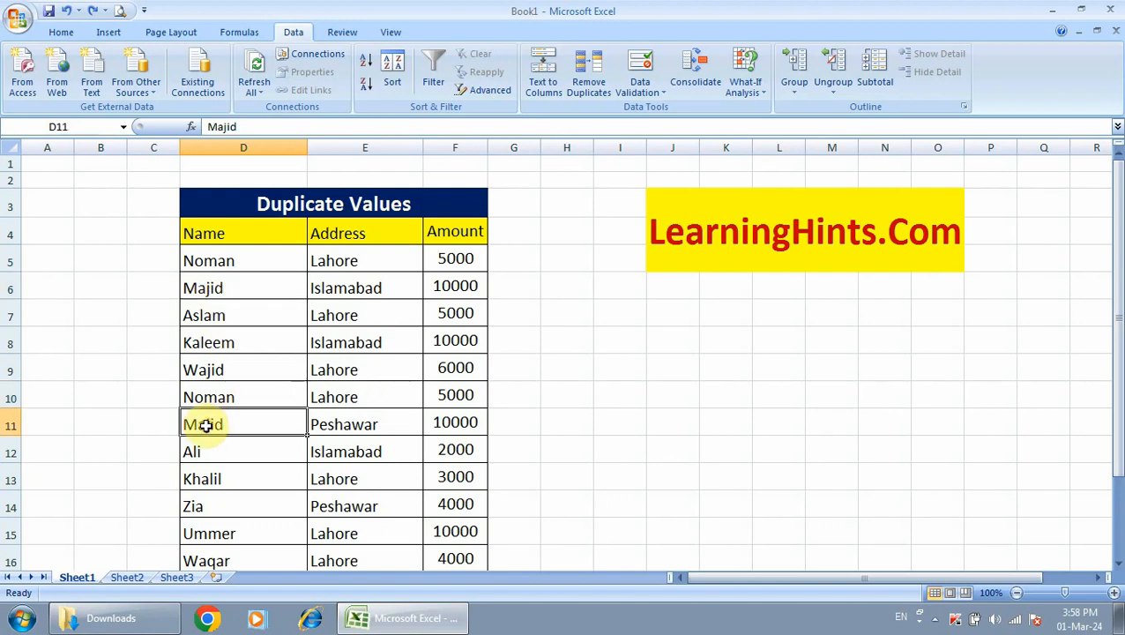
left_click(223, 287)
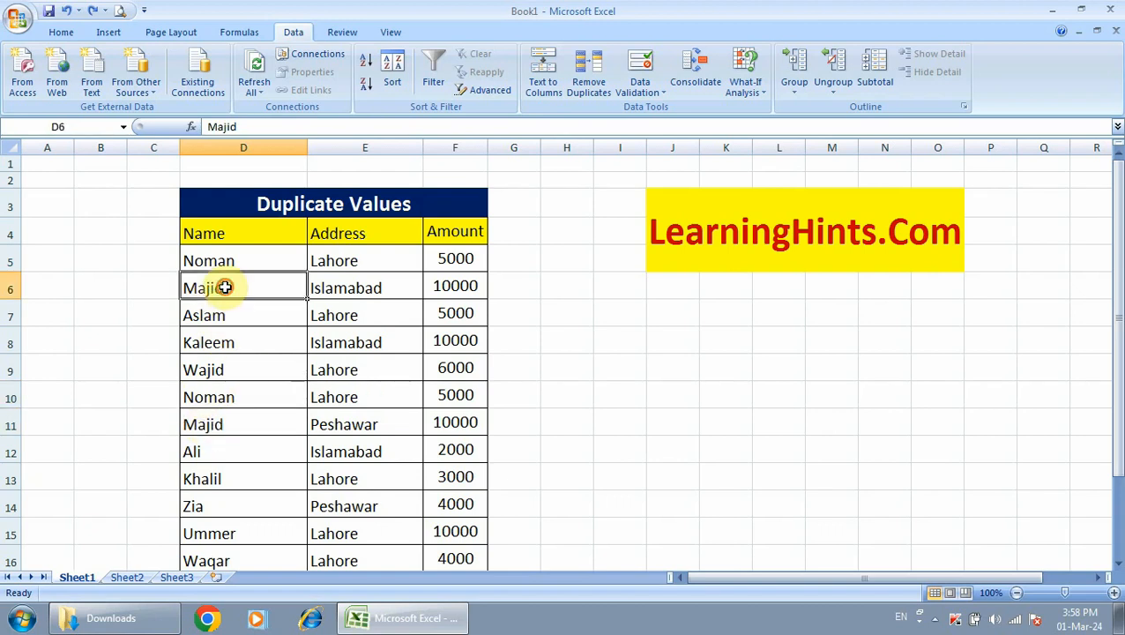
left_click(335, 286)
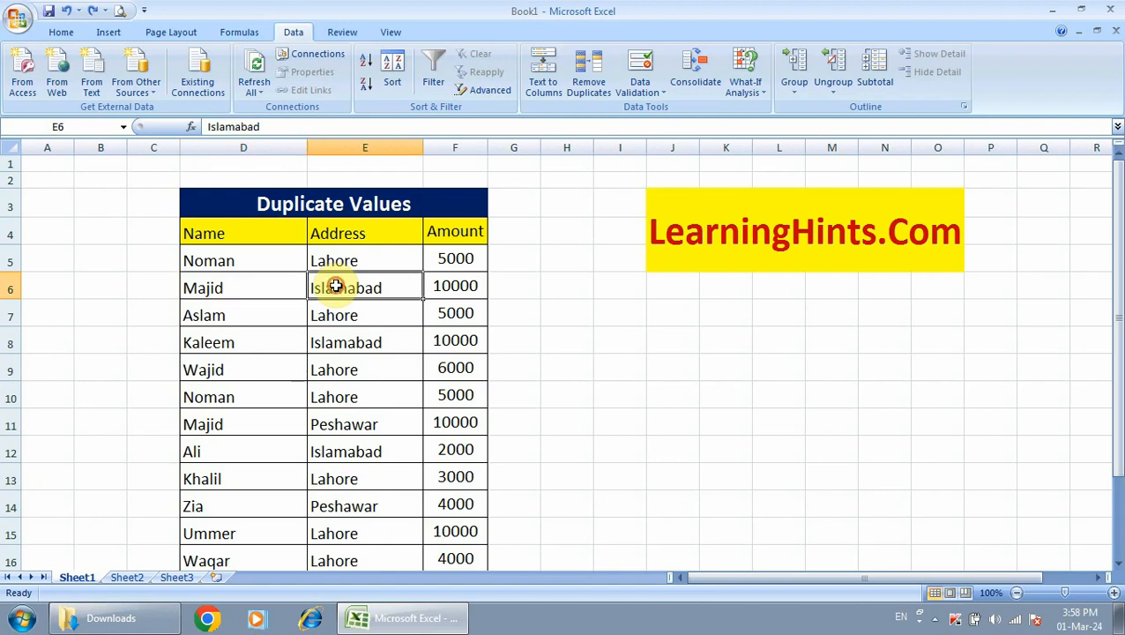
left_click(238, 426)
left_click(338, 425)
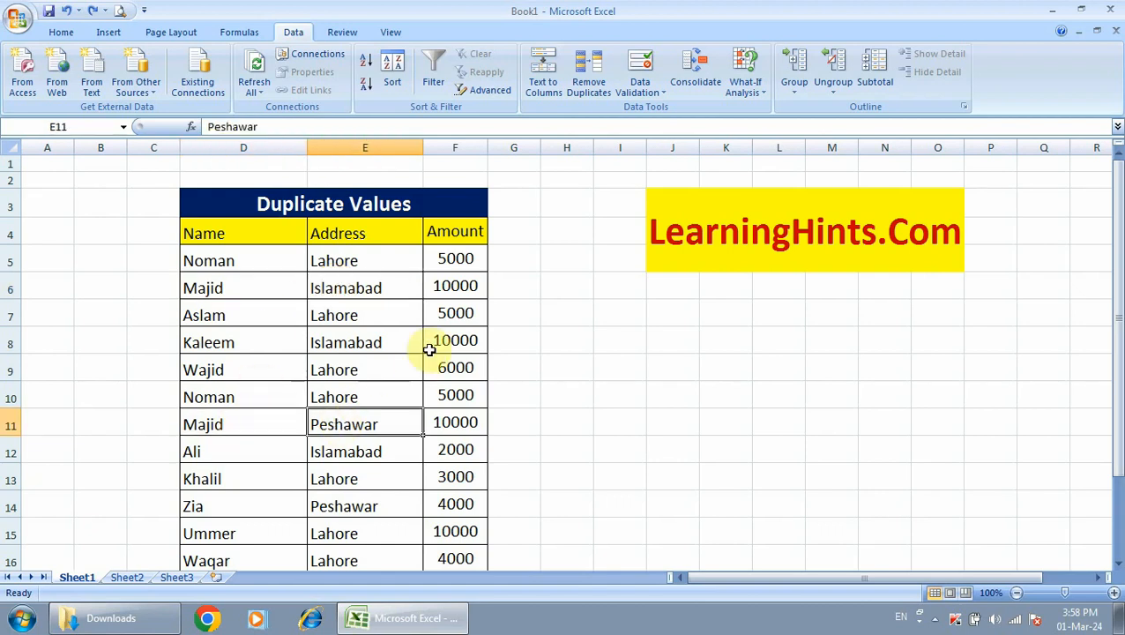
left_click(454, 286)
left_click(455, 426)
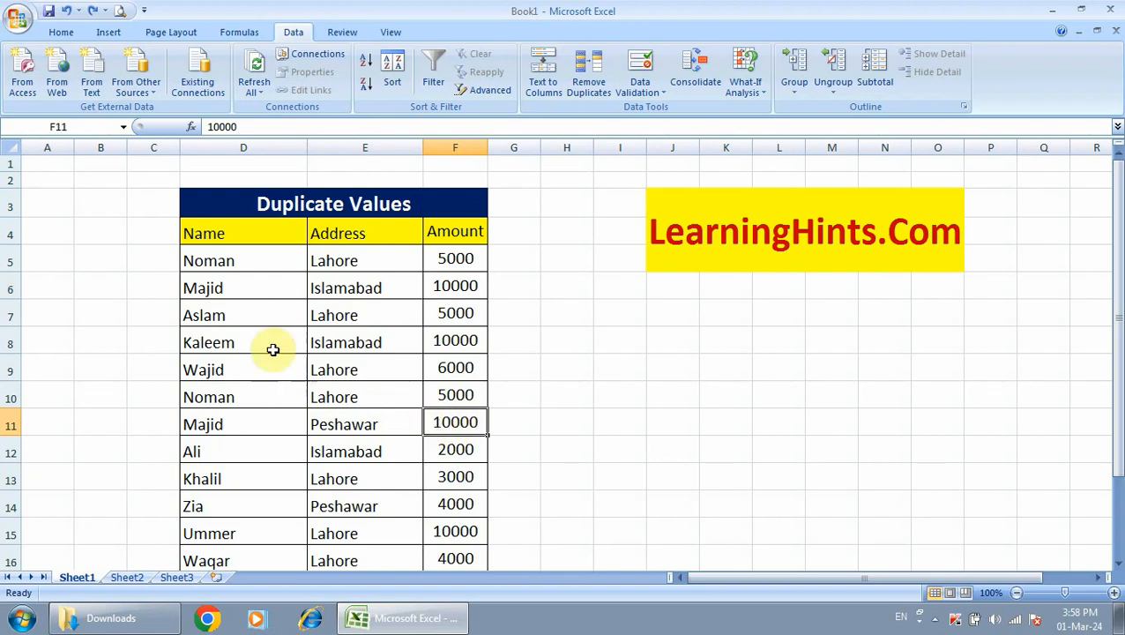
left_click_drag(364, 285, 357, 425)
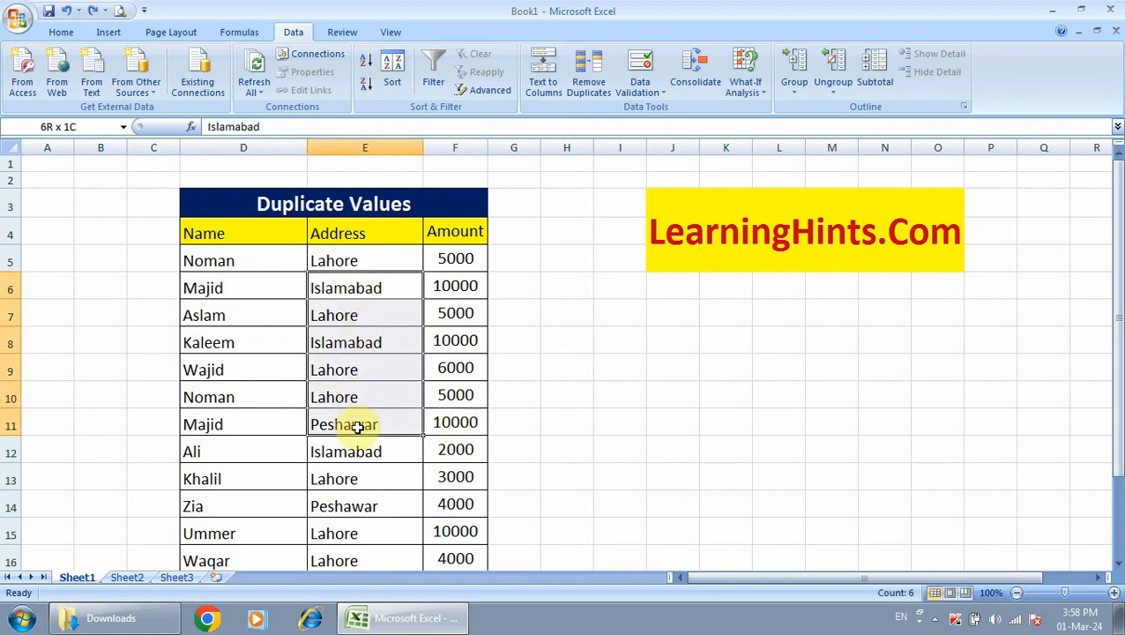
left_click(240, 422)
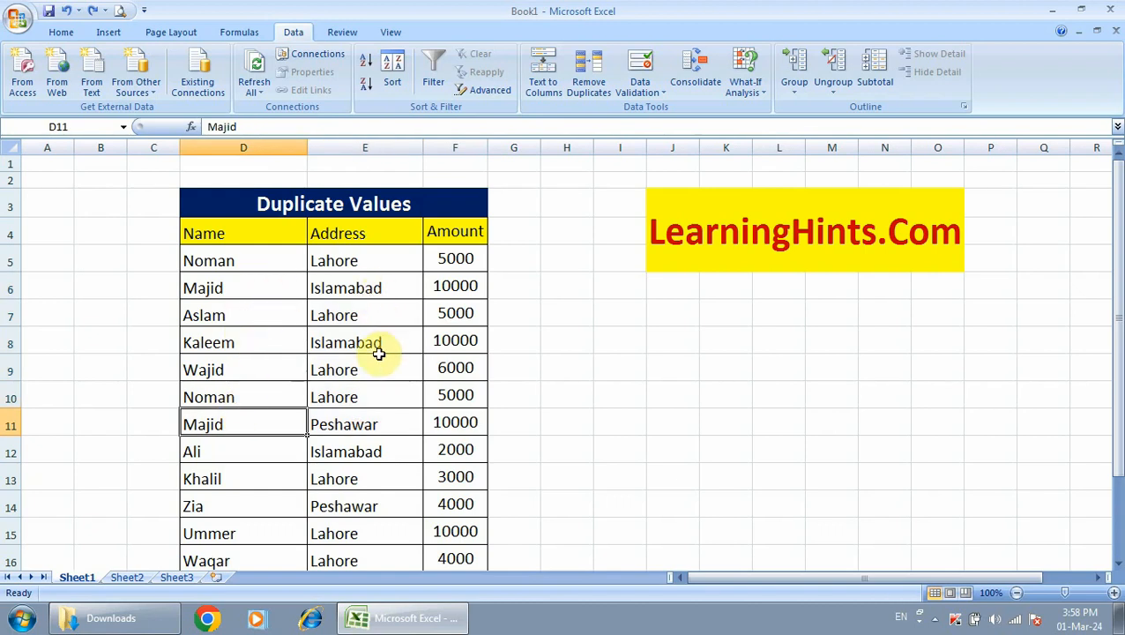
Remove the table's duplicate rows based on the Name column only, excluding Address and Amount, and undo the removal.
left_click(208, 233)
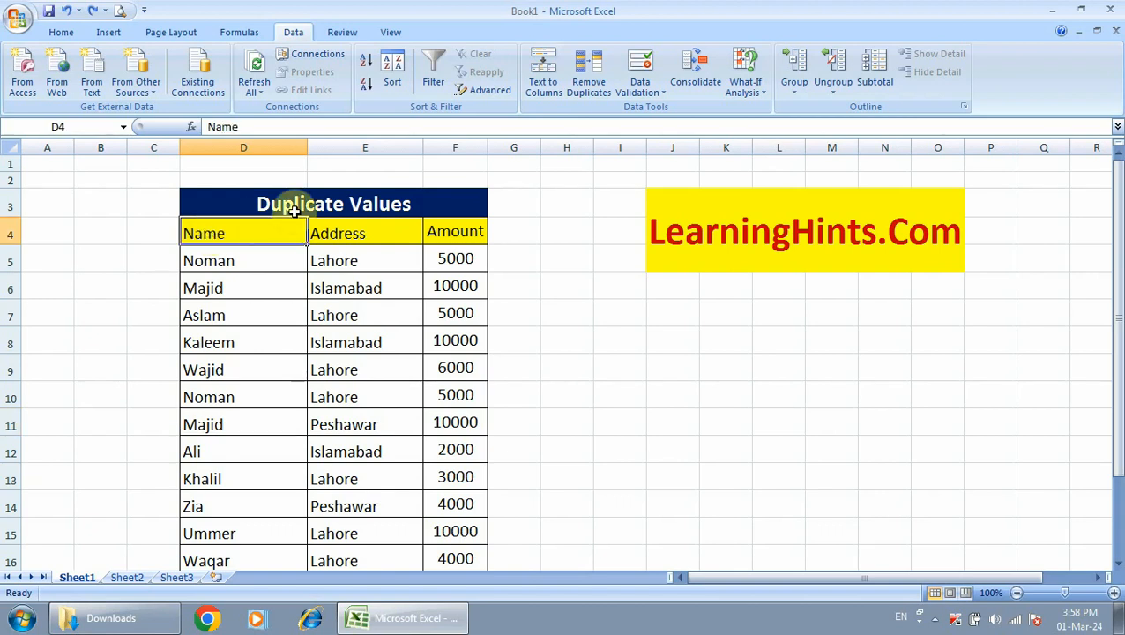
left_click(588, 88)
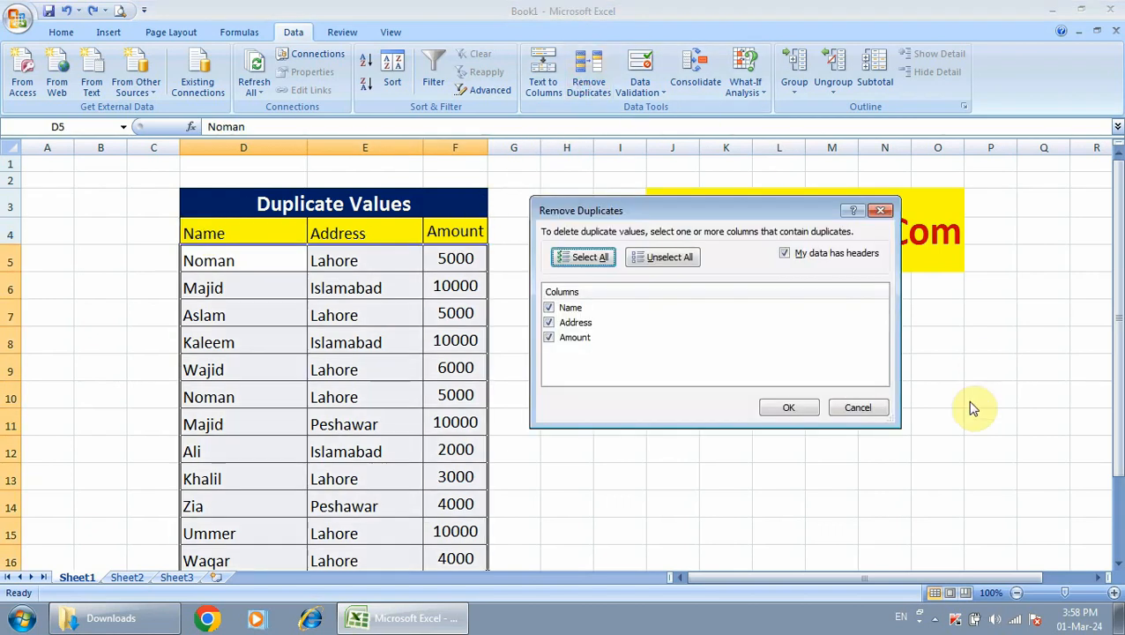
left_click(573, 338)
left_click(571, 324)
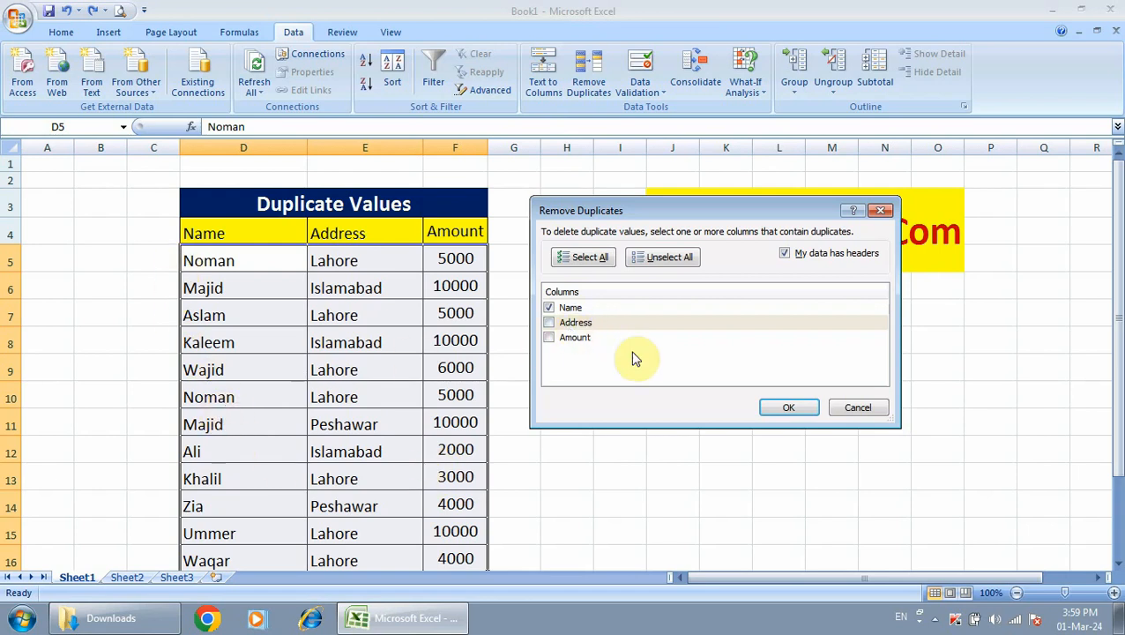
left_click(780, 409)
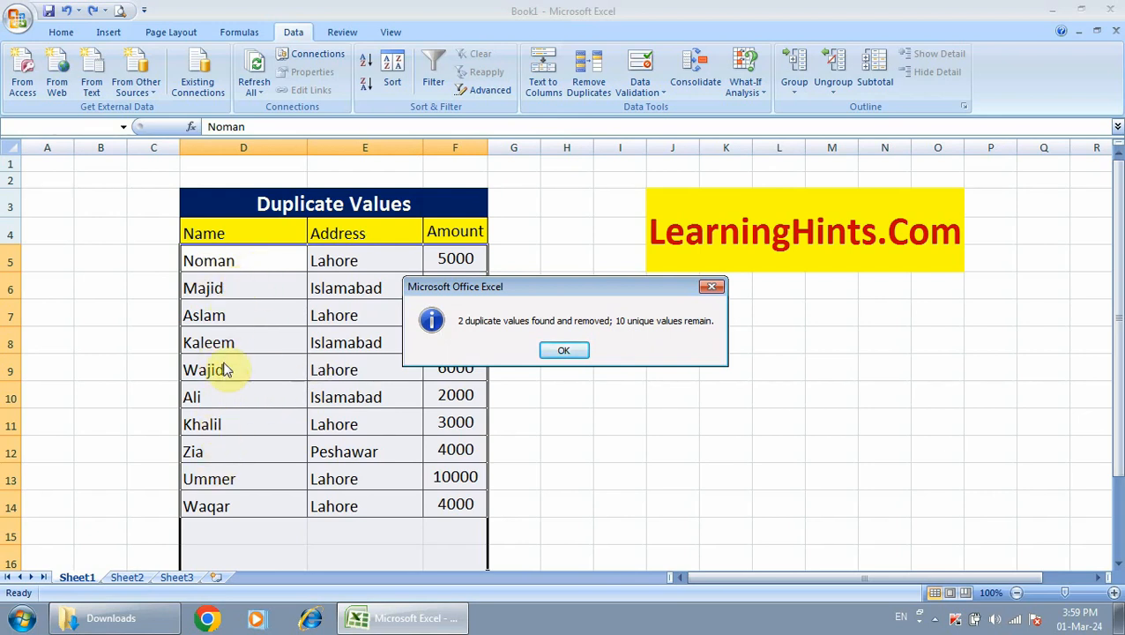
left_click(554, 352)
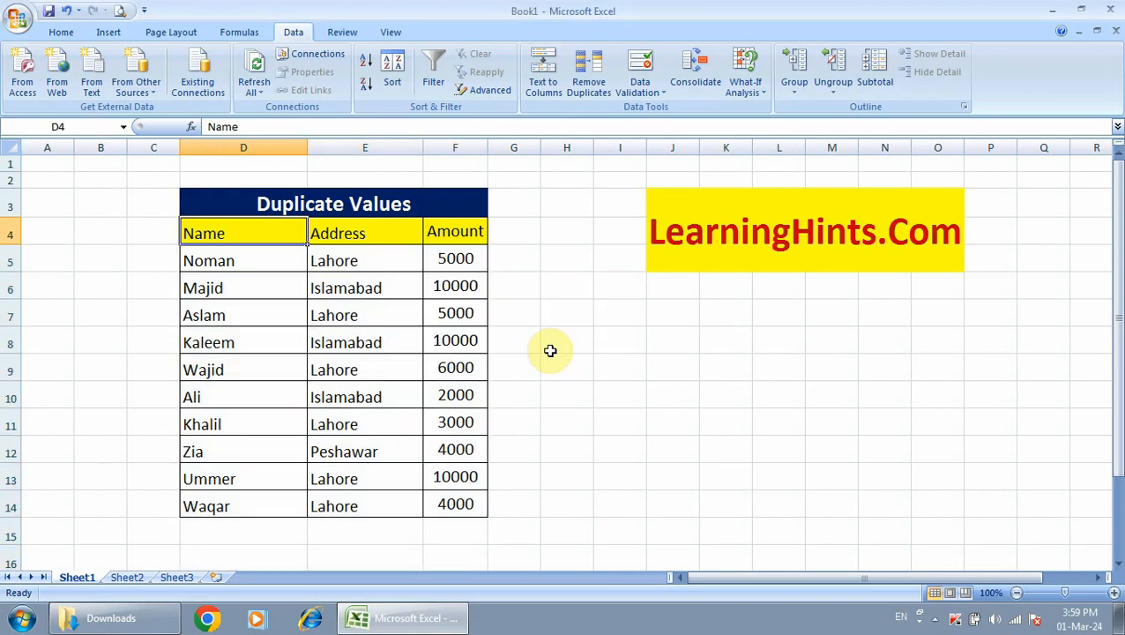
key("ctrl+z")
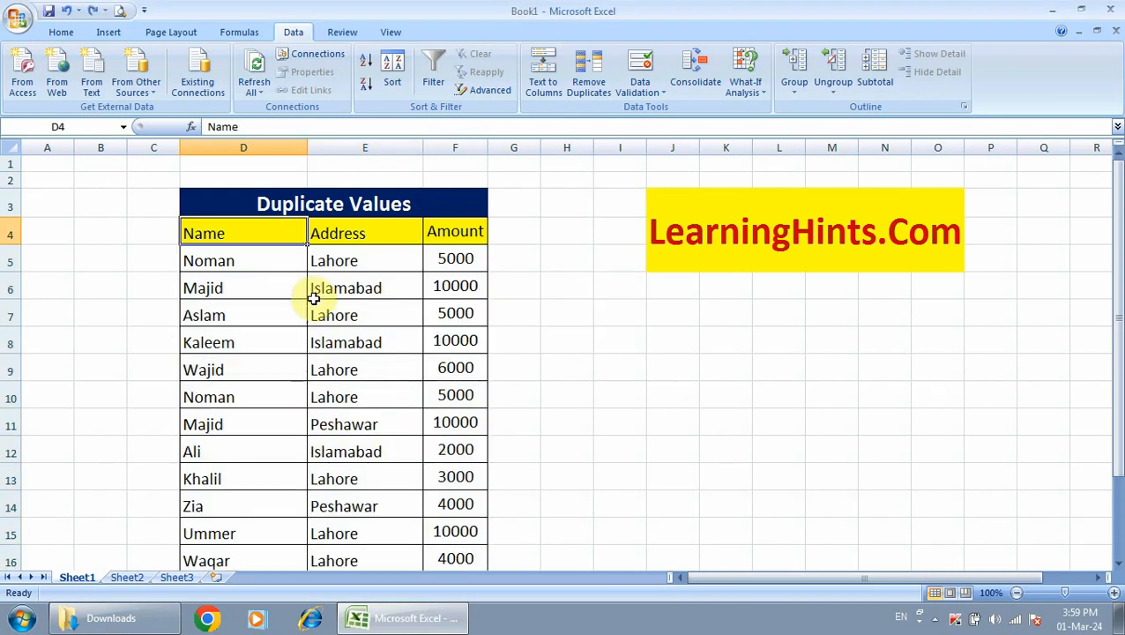
Try the Remove Duplicates column combinations Name with Amount and Name with Address, then cancel without removing rows.
left_click(587, 85)
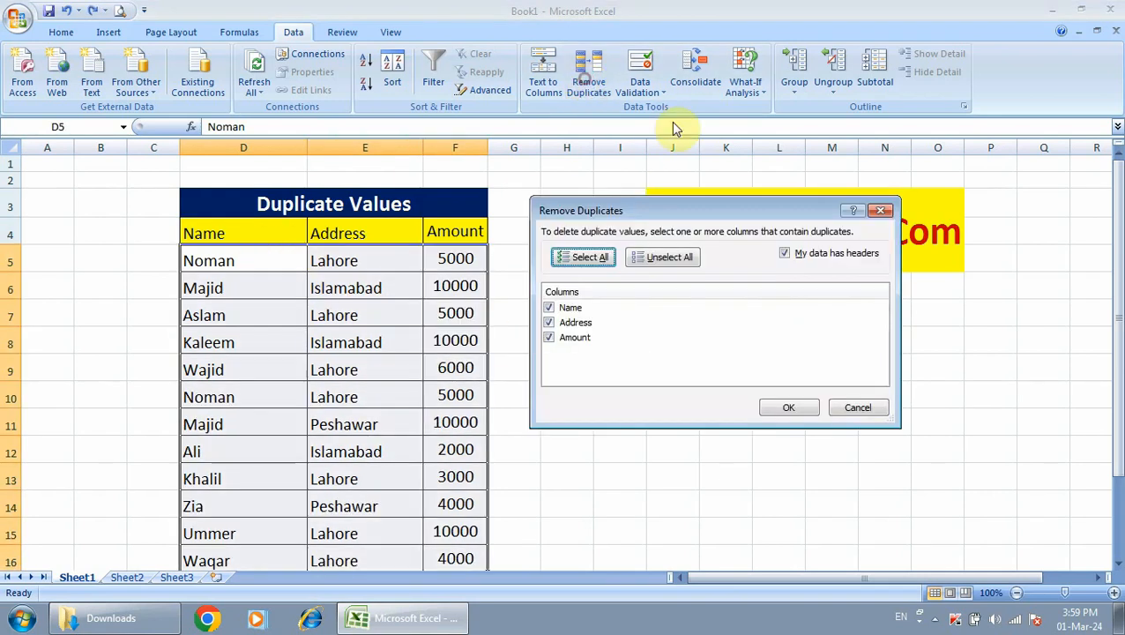
left_click(551, 312)
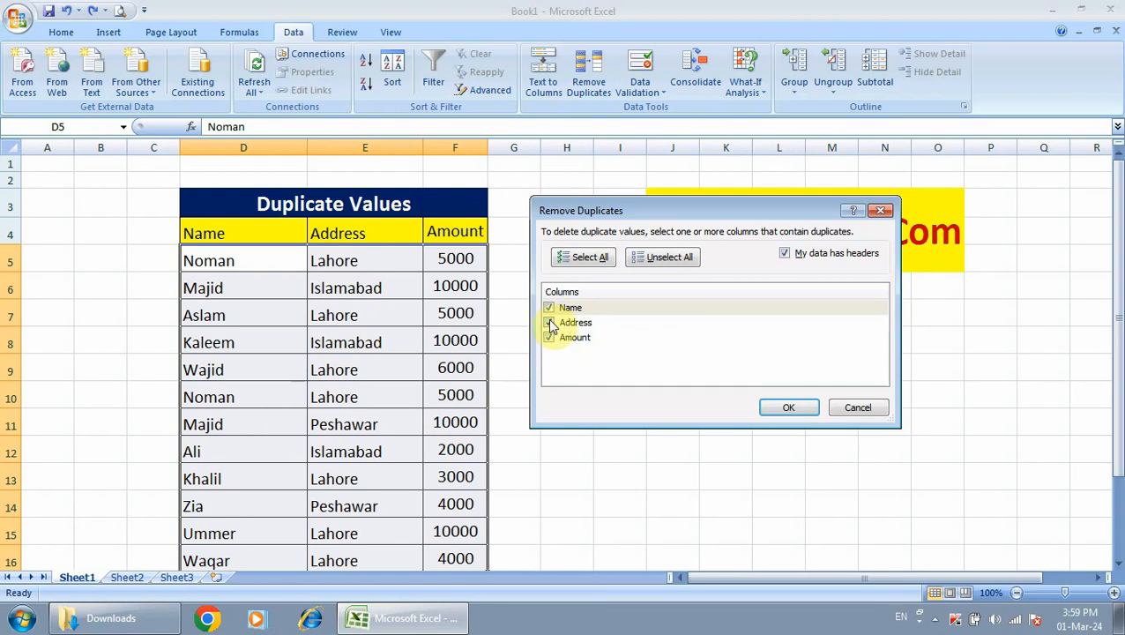
left_click(549, 323)
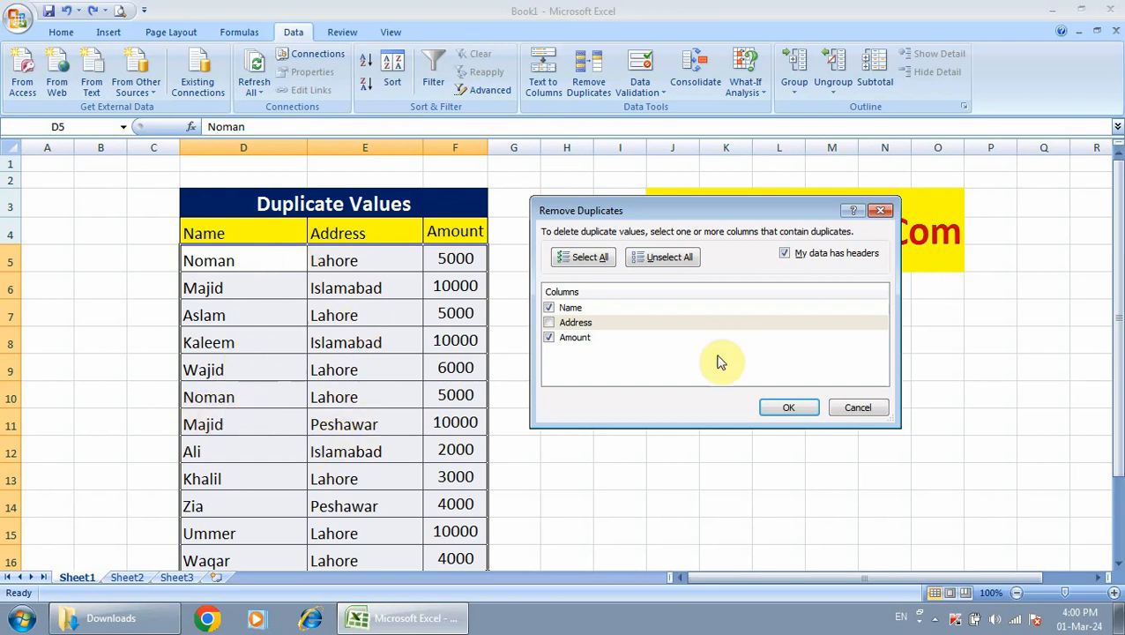
left_click(549, 337)
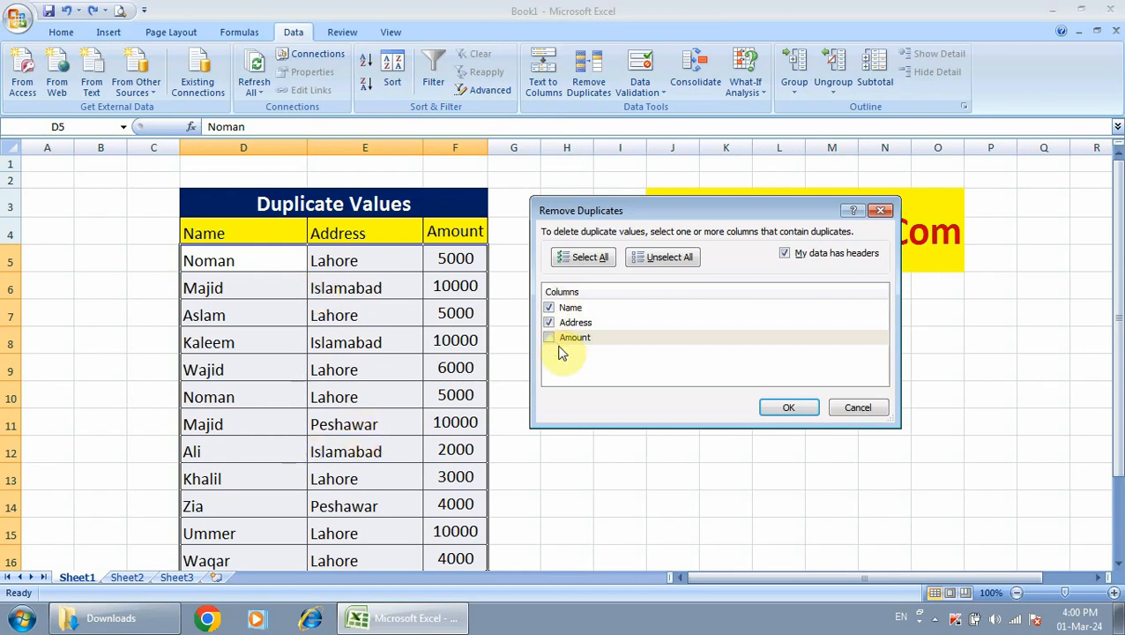
left_click(856, 408)
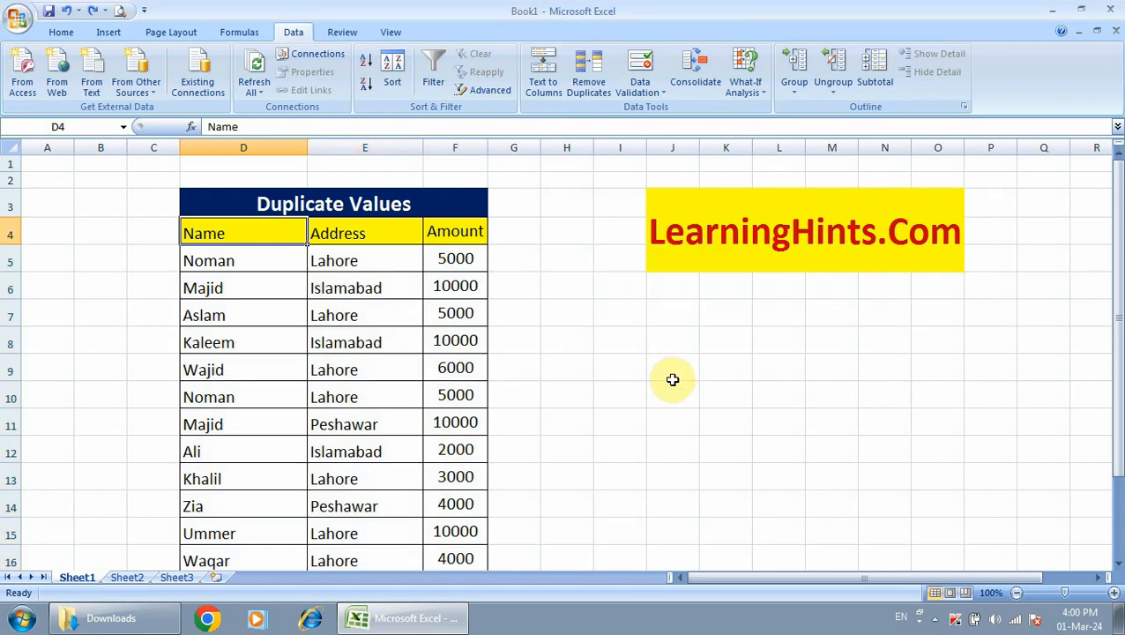
left_click(127, 577)
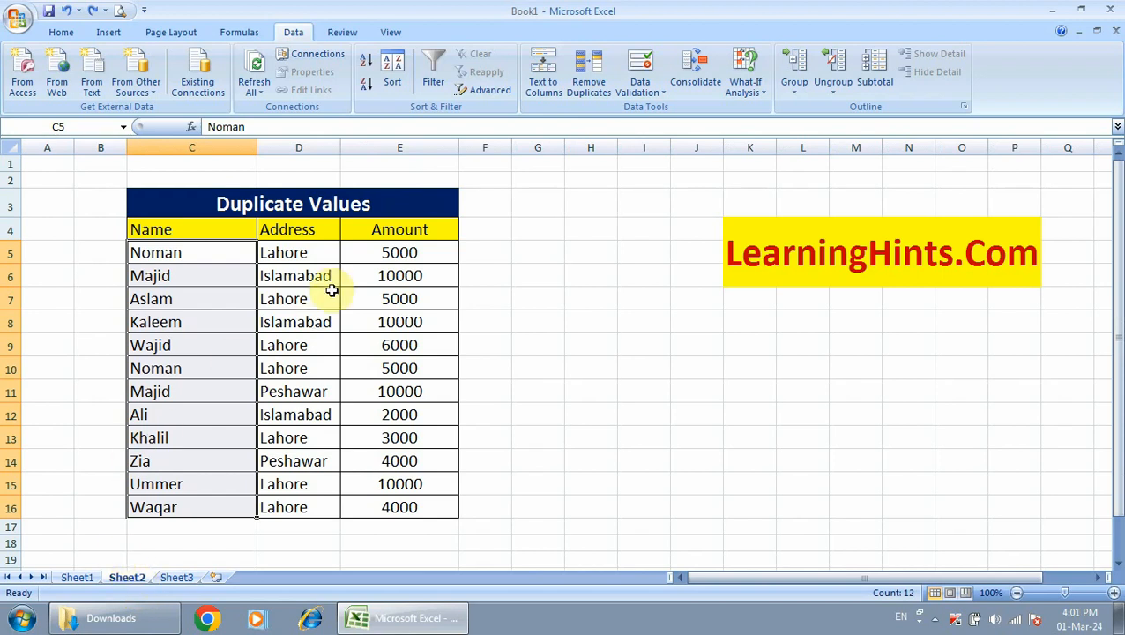
left_click(633, 317)
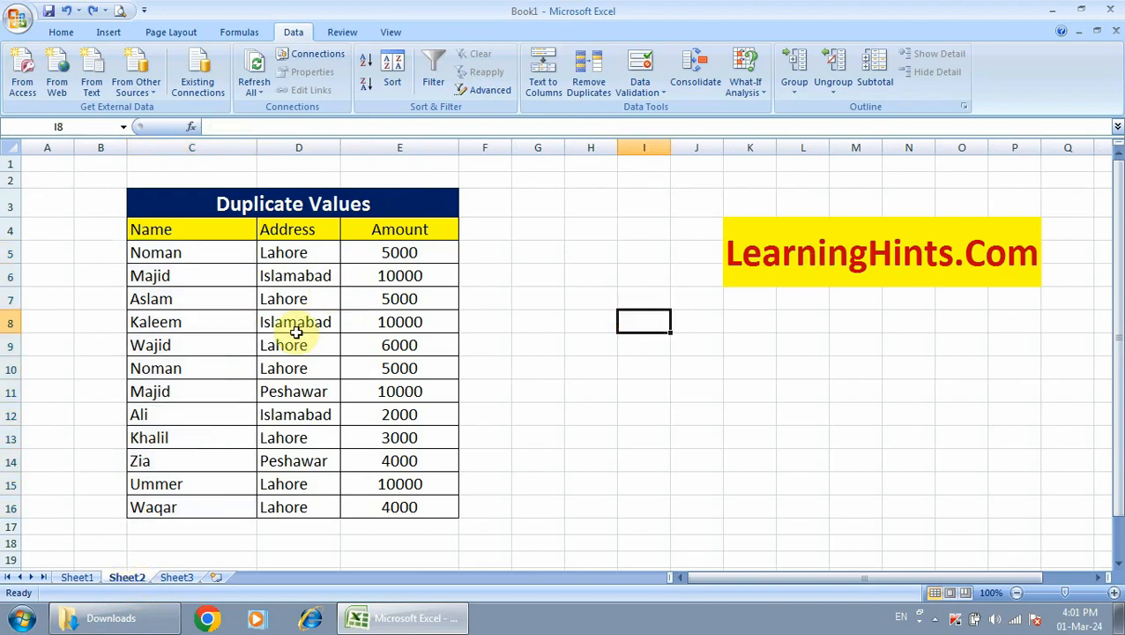
left_click(164, 255)
left_click(156, 229)
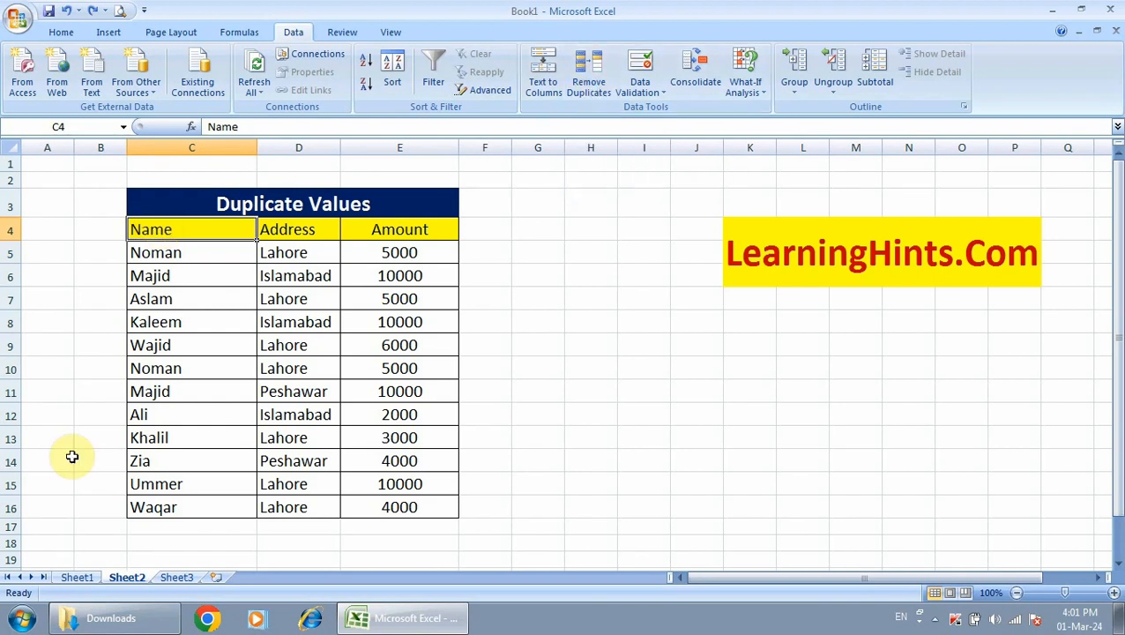
left_click(77, 577)
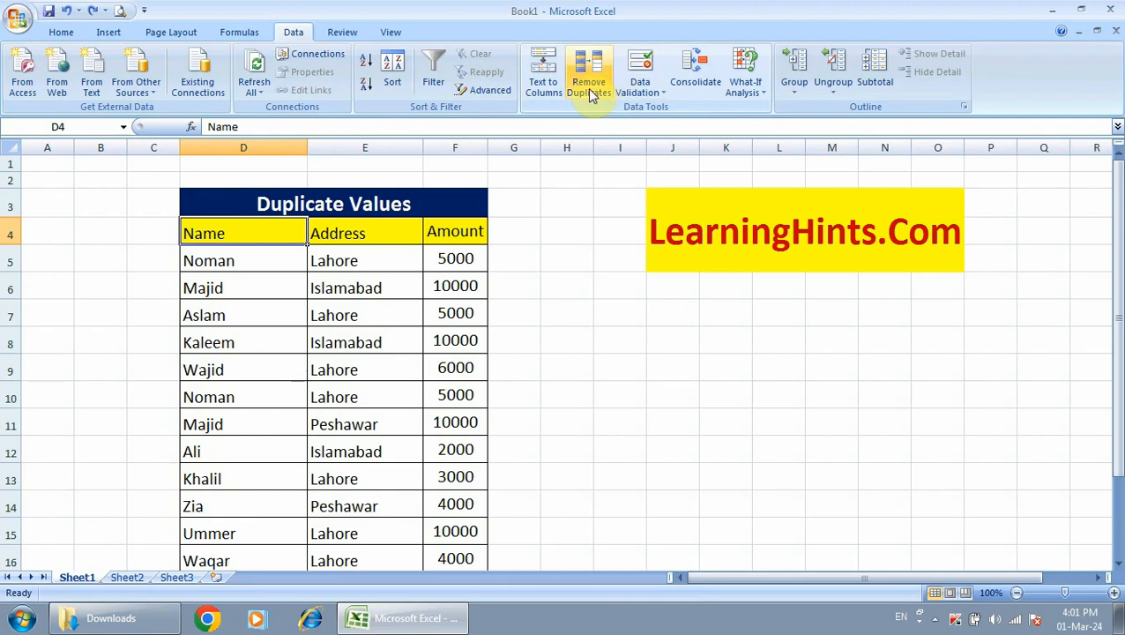
left_click(234, 261)
scroll(263, 343, "down", 4)
scroll(263, 344, "up", 4)
scroll(262, 344, "down", 1)
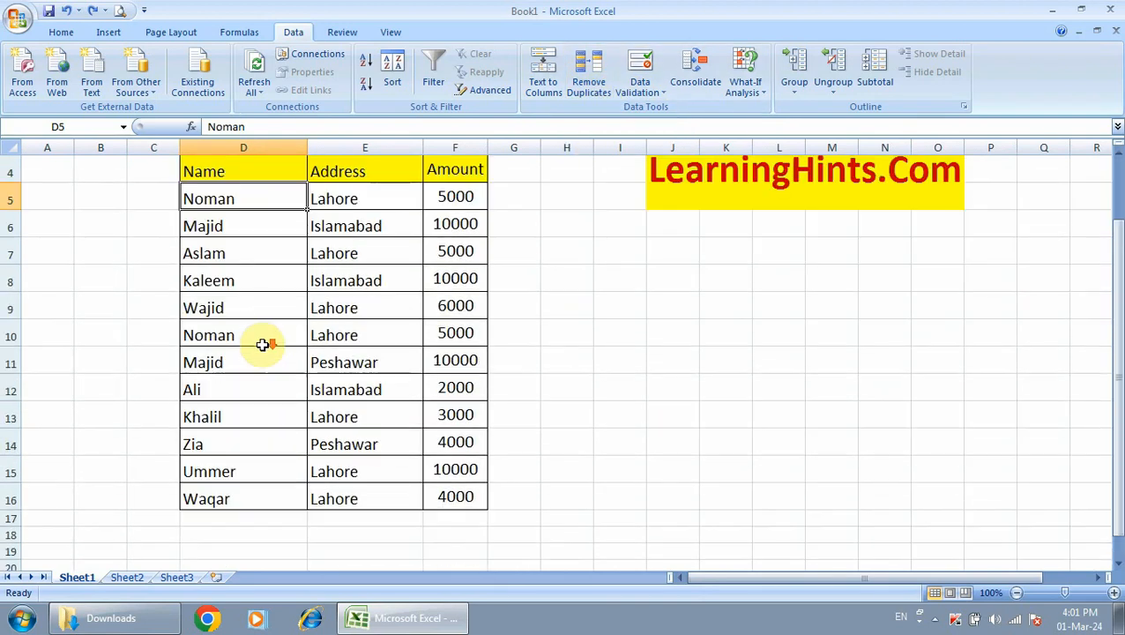
scroll(263, 344, "up", 1)
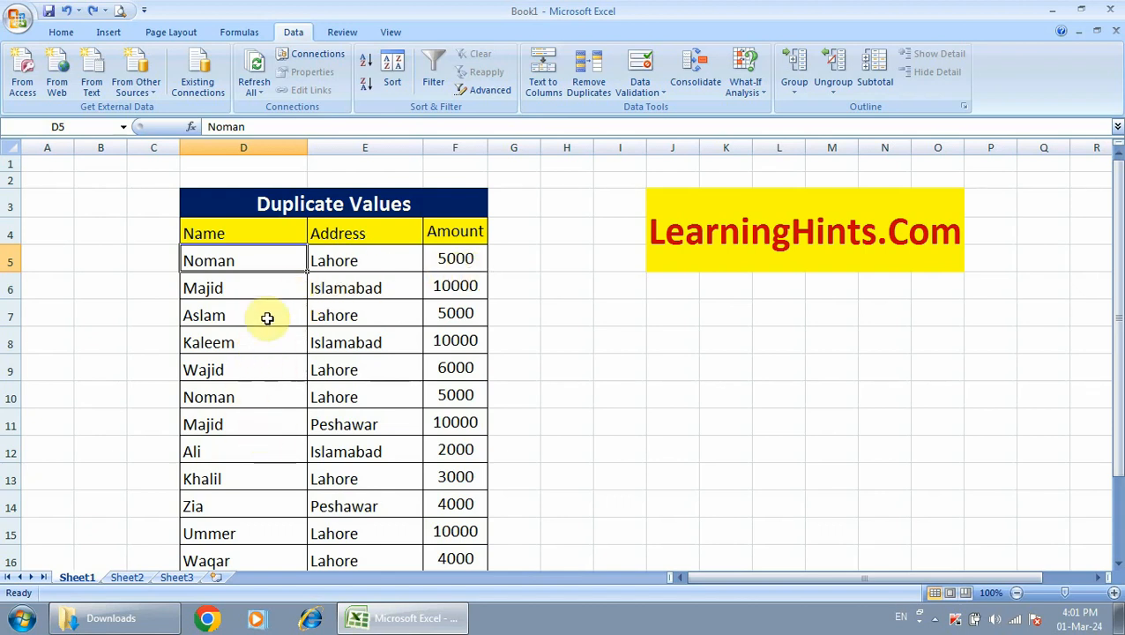
scroll(261, 389, "down", 1)
scroll(262, 386, "up", 1)
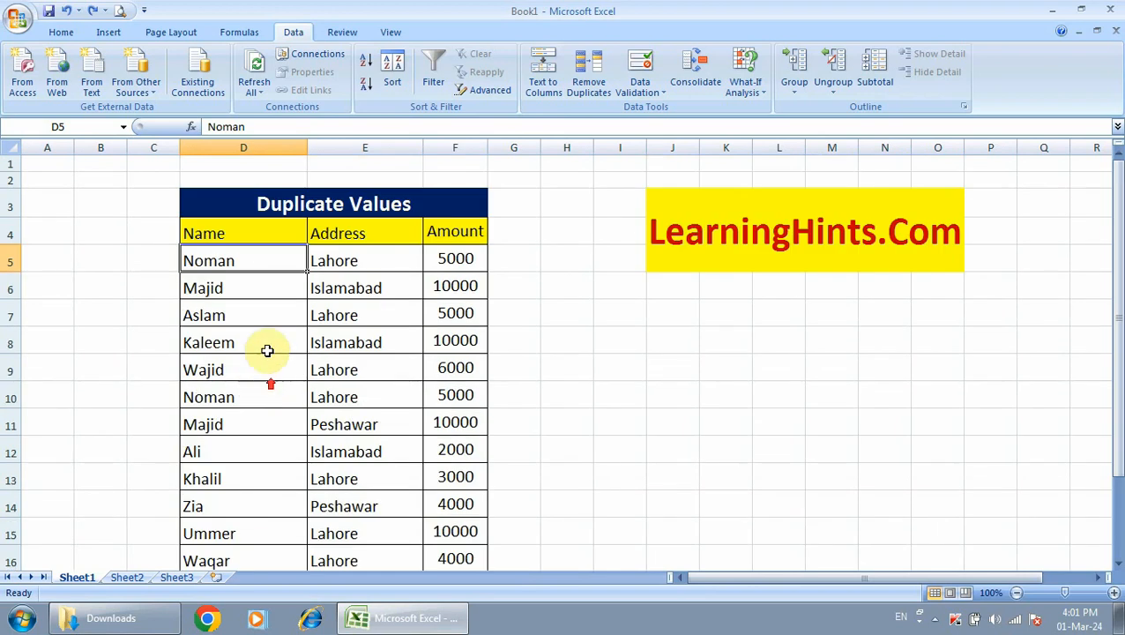
Start a Duplicate Values conditional formatting rule for the names in D5:D16 on Sheet1.
scroll(243, 262, "down", 1)
left_click_drag(241, 201, 242, 497)
scroll(267, 397, "up", 1)
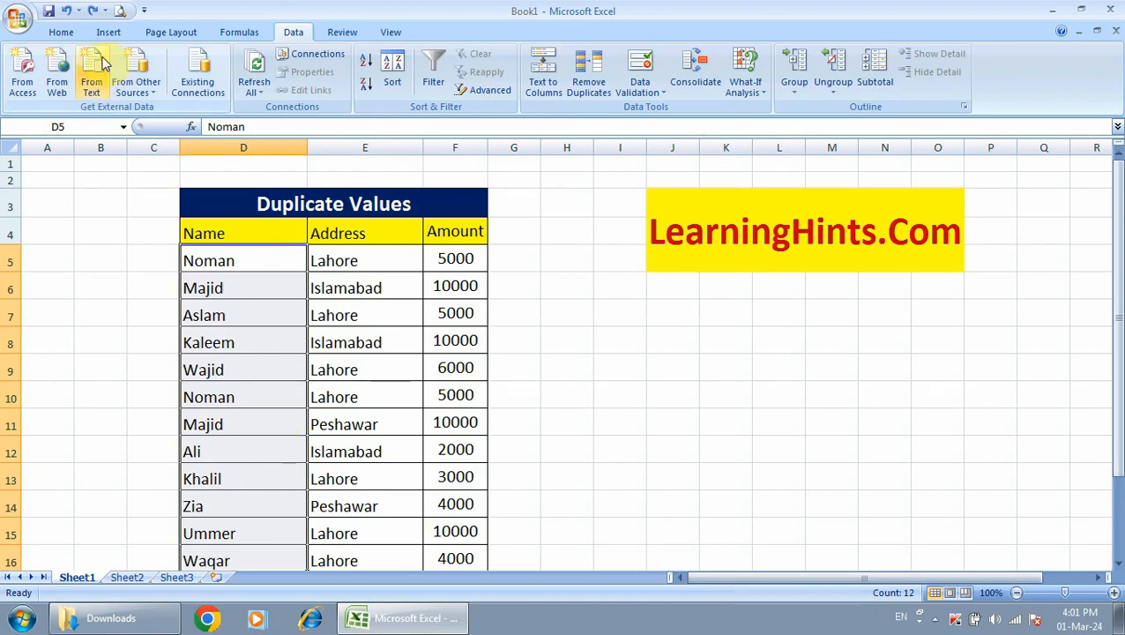
left_click(61, 32)
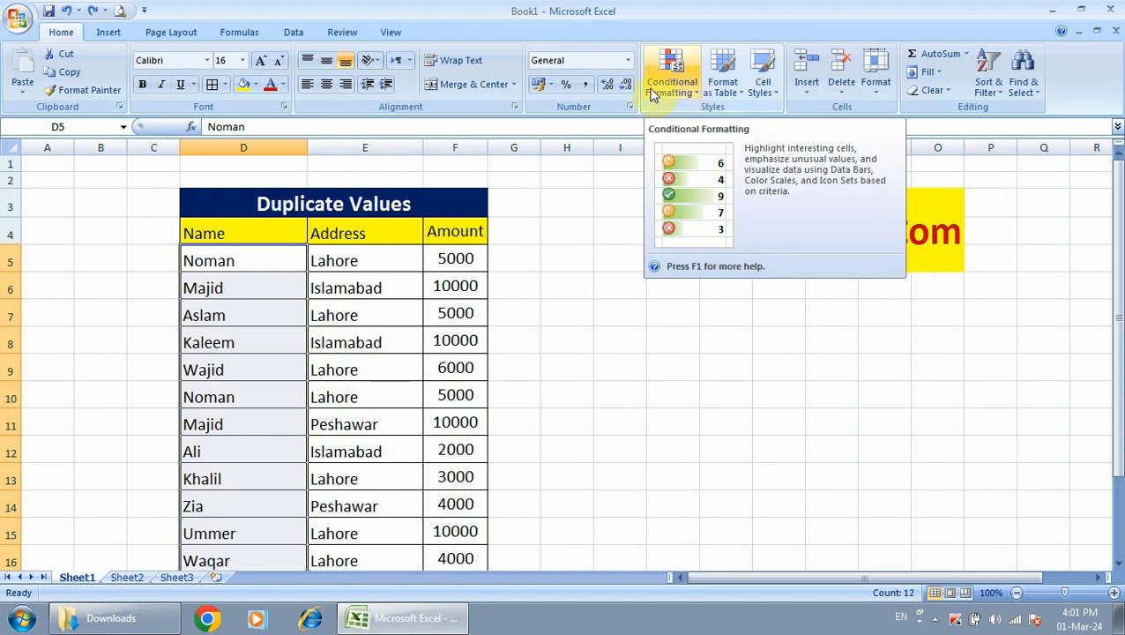
left_click(691, 88)
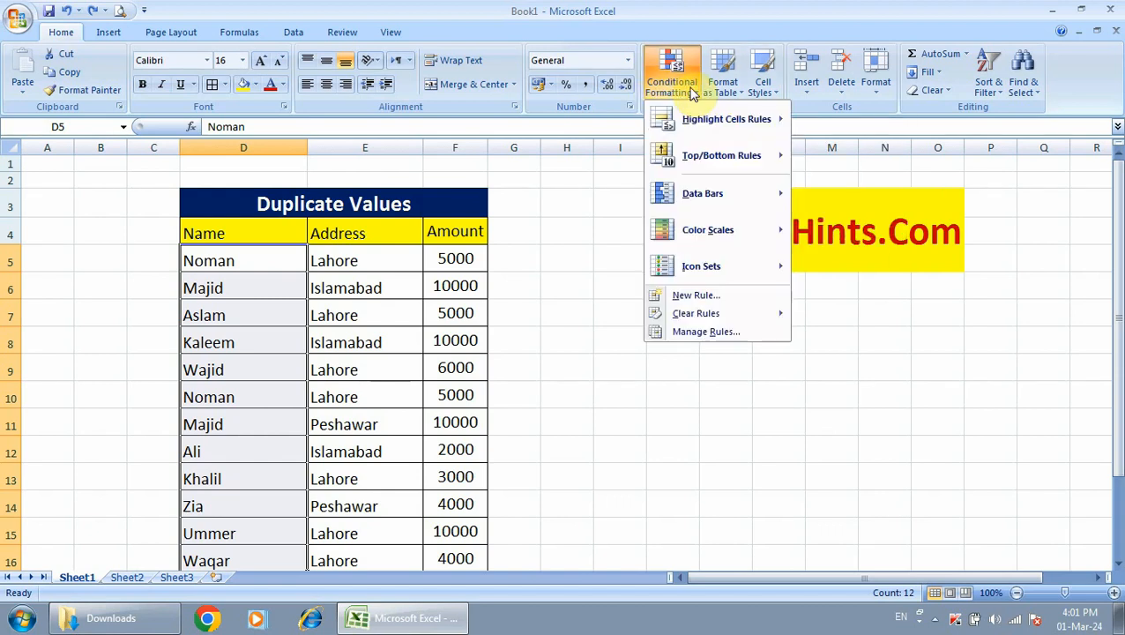
mouse_move(698, 122)
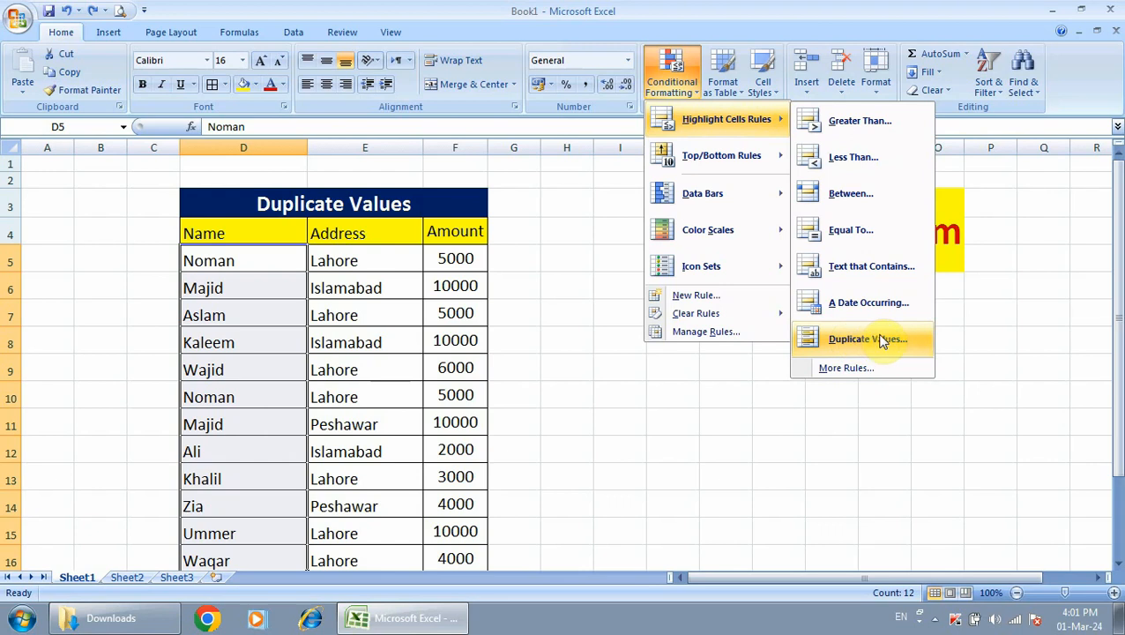
left_click(862, 340)
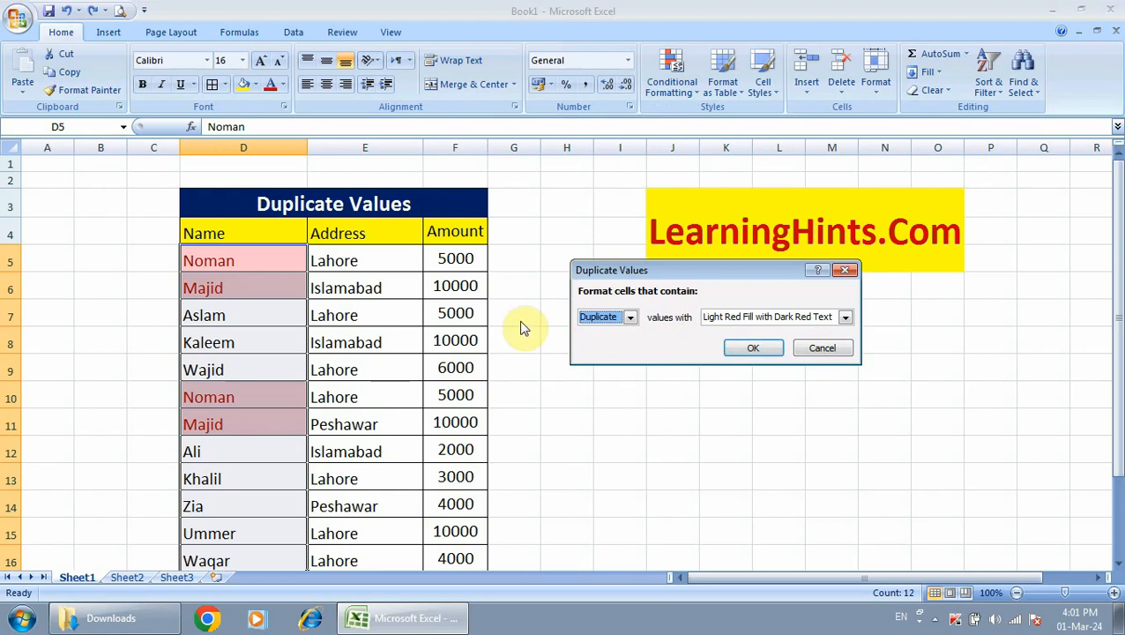
left_click_drag(642, 269, 579, 184)
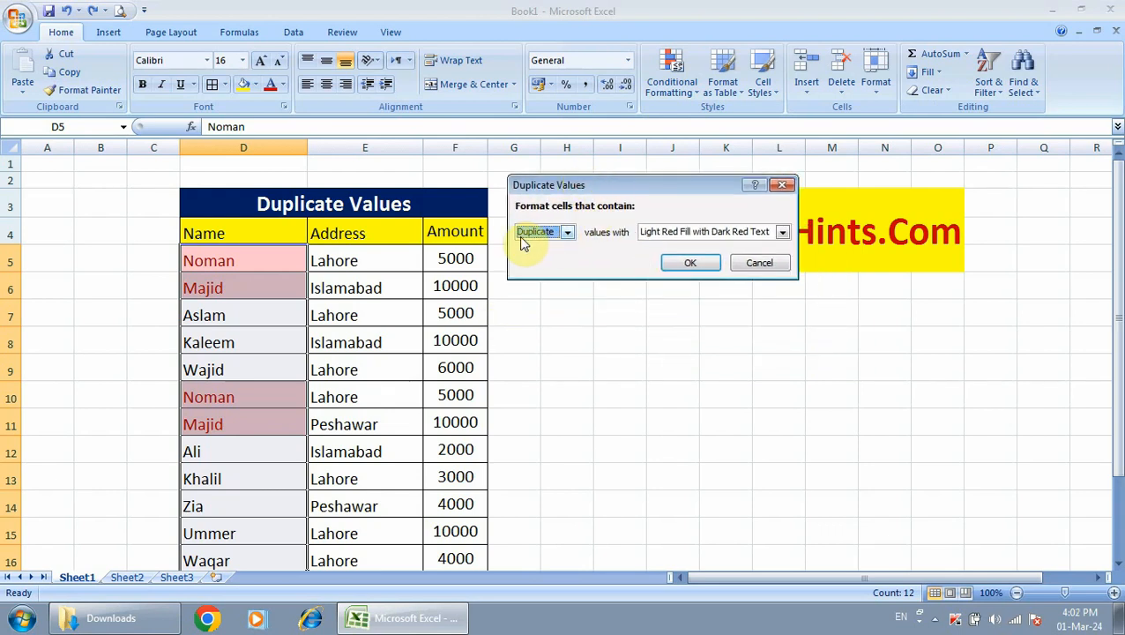
Try the yellow and green duplicate formats, return to Light Red Fill with Dark Red Text, and open and cancel Custom Format.
left_click(781, 231)
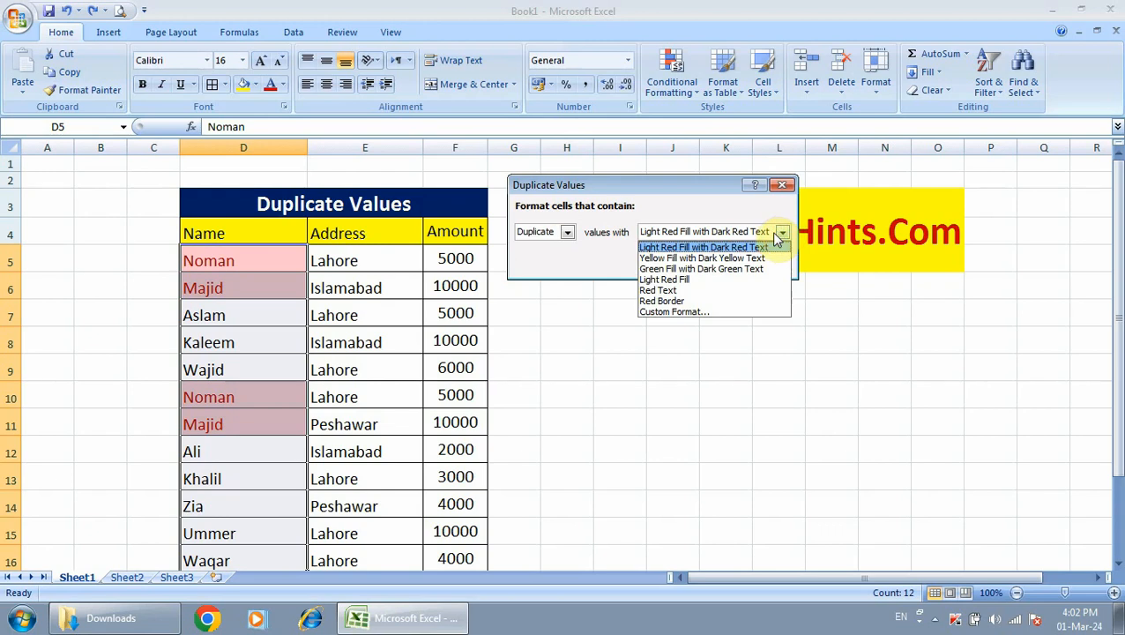
left_click(722, 258)
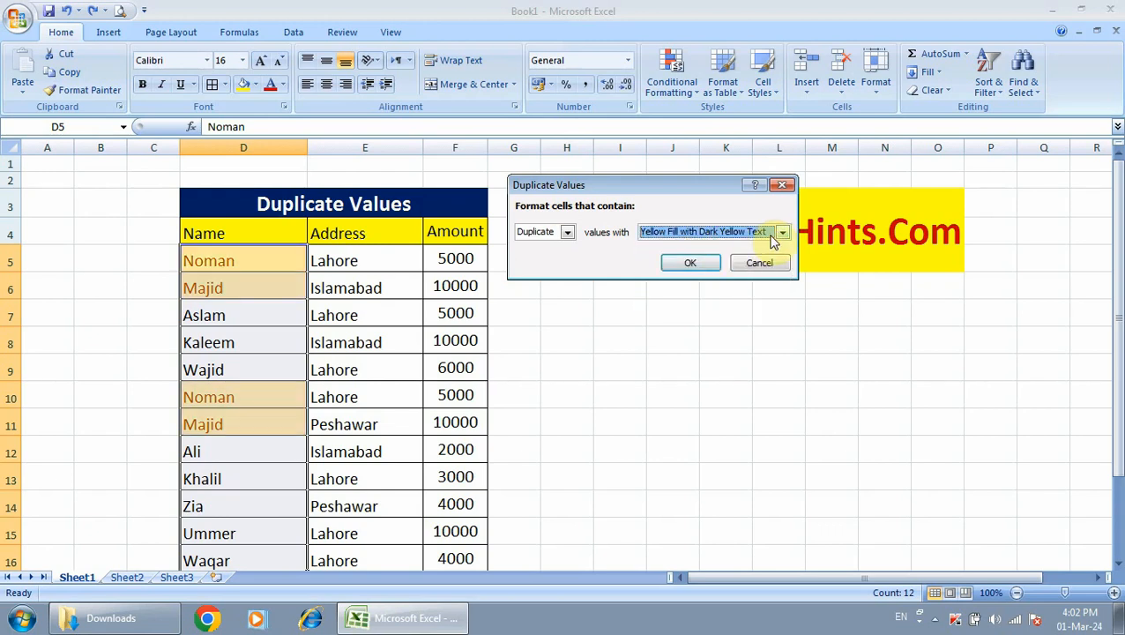
left_click(780, 232)
left_click(710, 269)
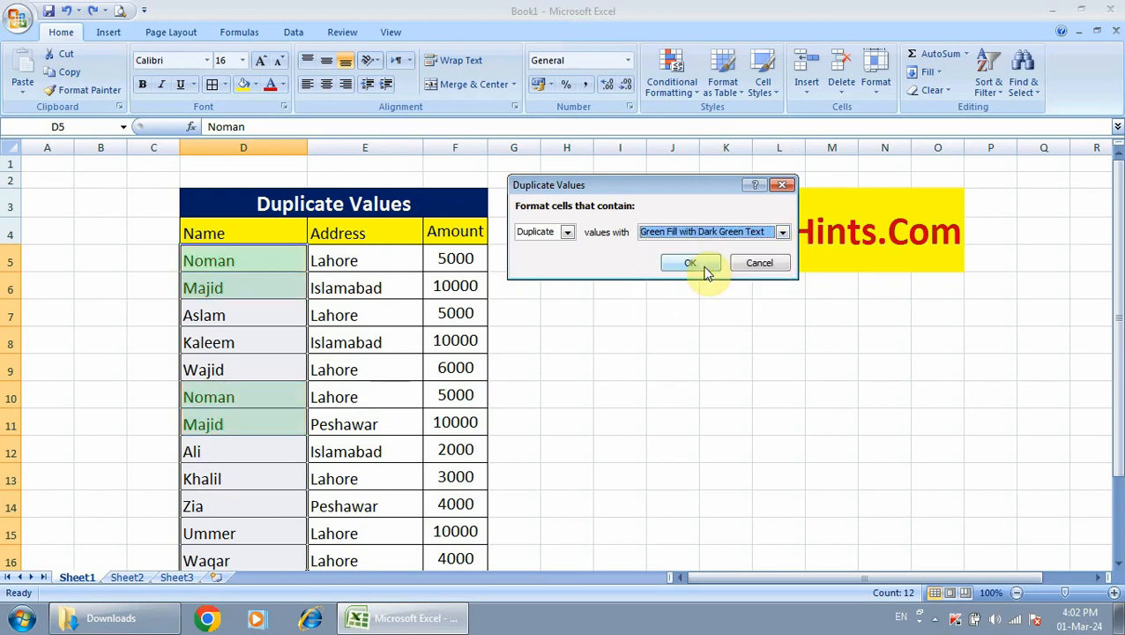
left_click(782, 232)
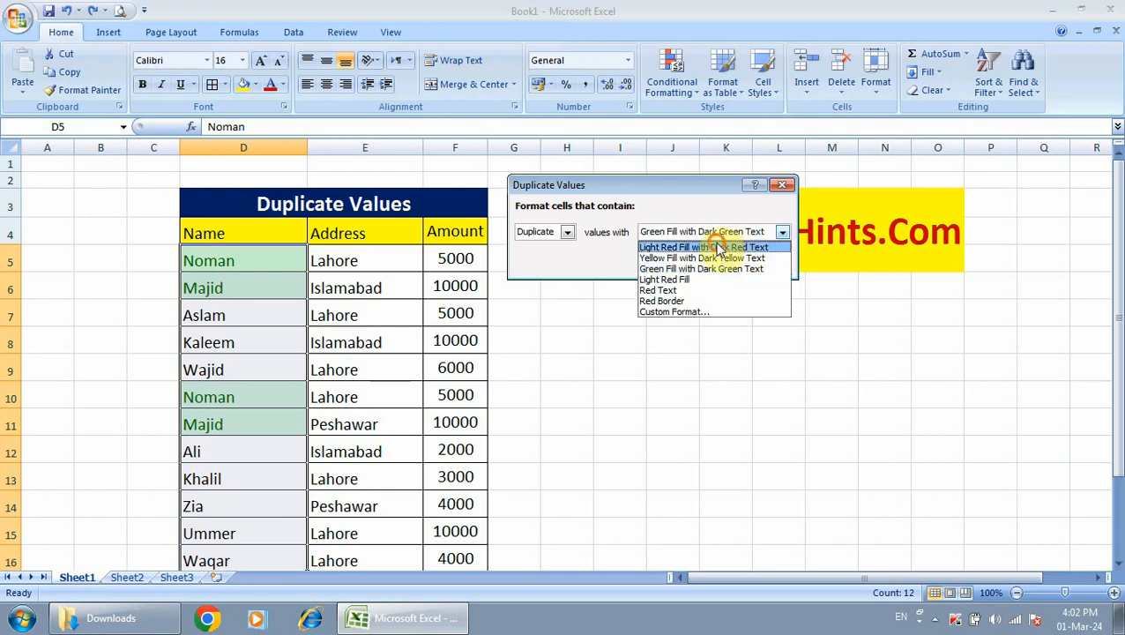
left_click(718, 247)
left_click(782, 232)
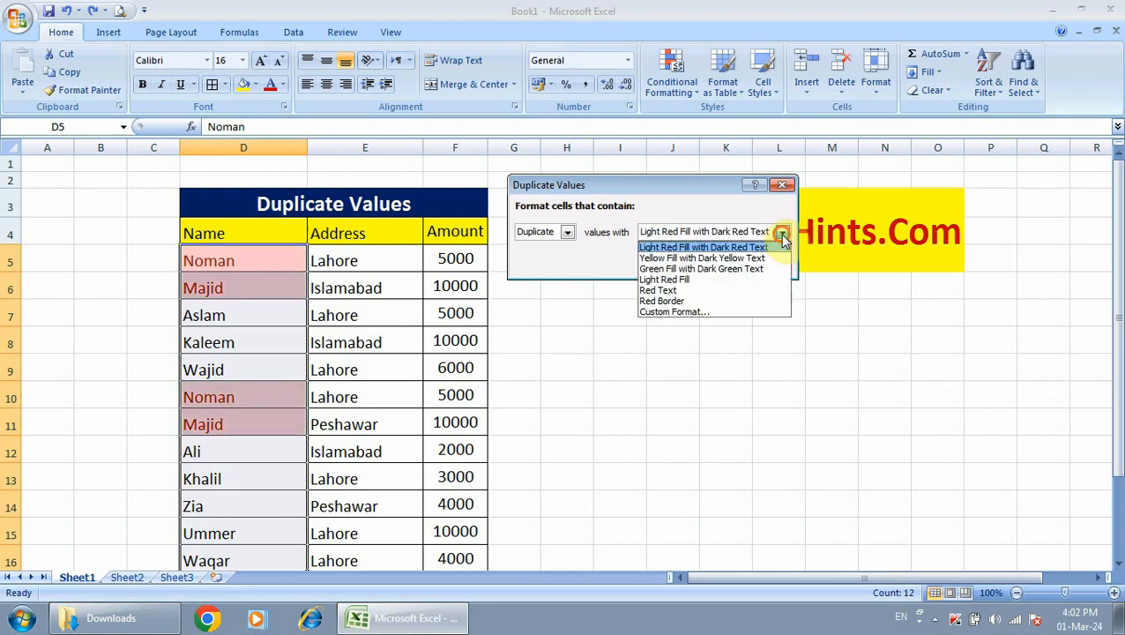
left_click(668, 314)
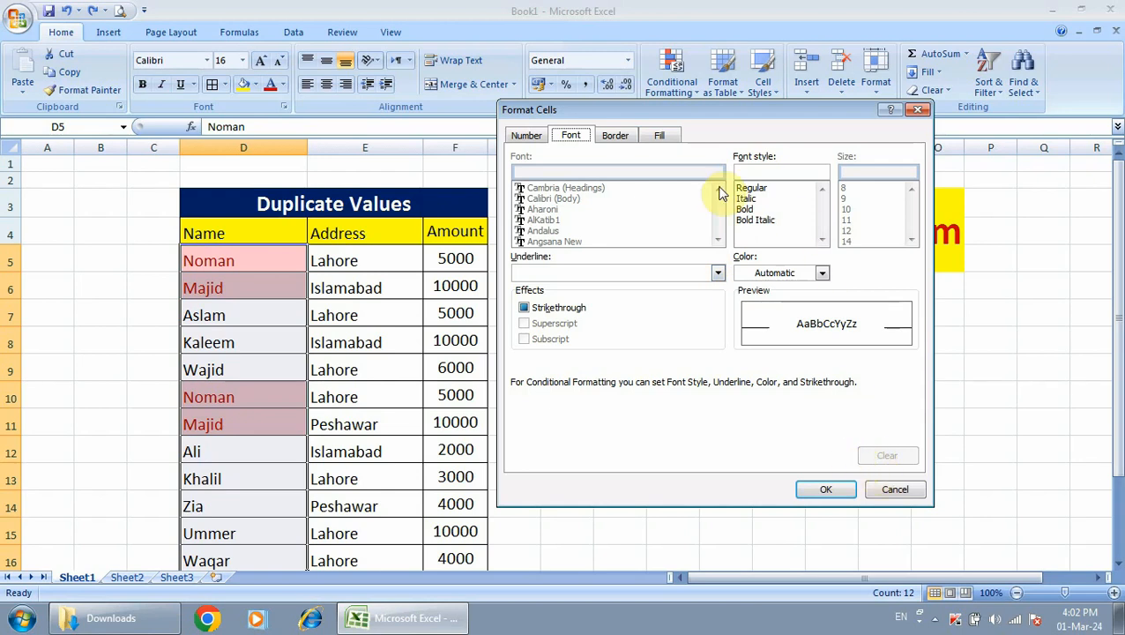
left_click(895, 490)
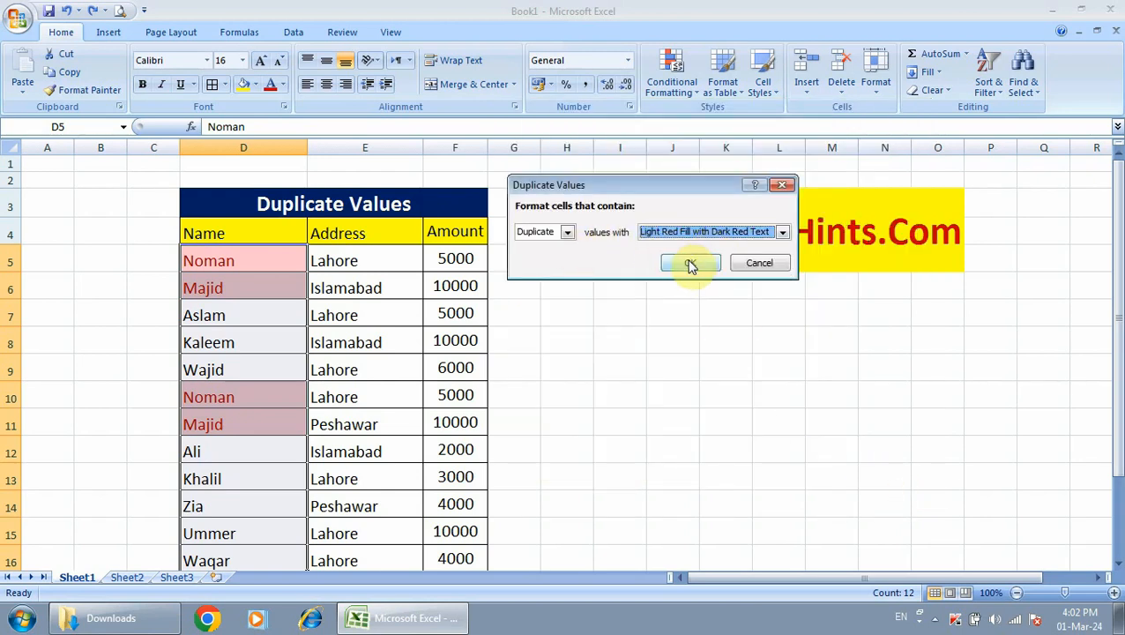
Apply the duplicate rule with Light Red Fill with Dark Red Text and check the names in D5 and D6.
left_click(688, 262)
left_click(553, 314)
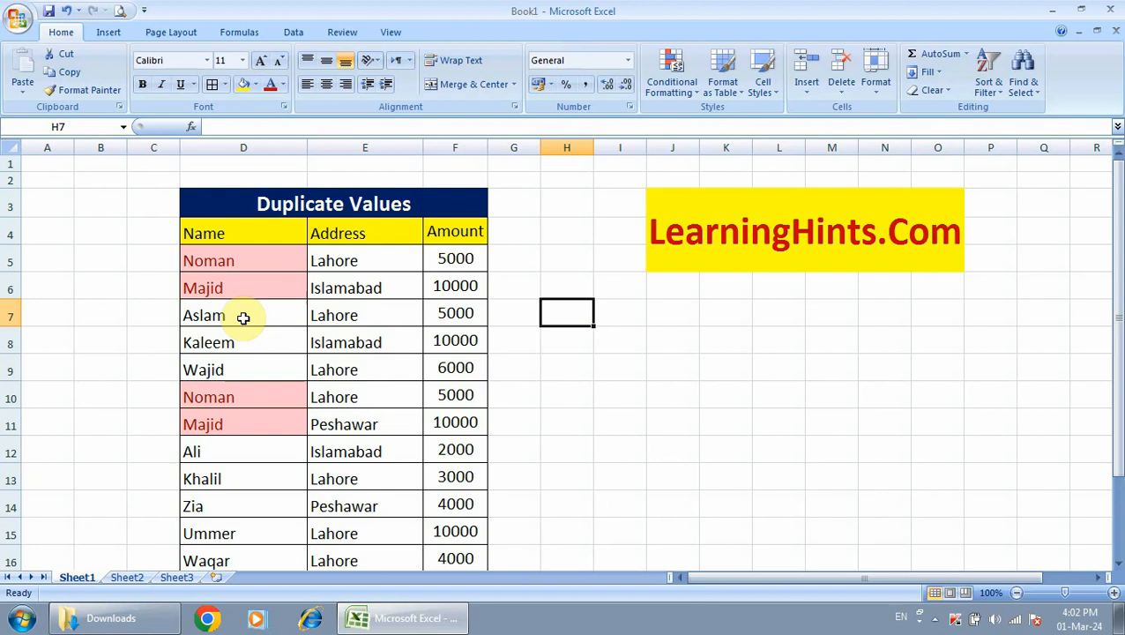
left_click(210, 261)
left_click(216, 284)
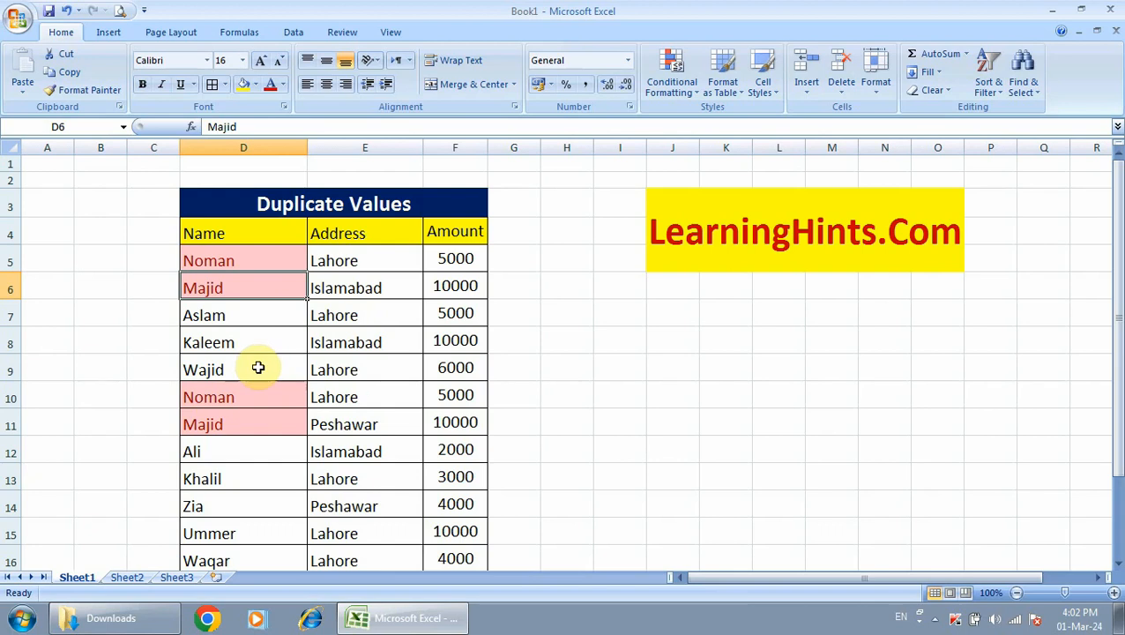
Clear the conditional formatting rules from the names in D5:D16.
left_click(690, 96)
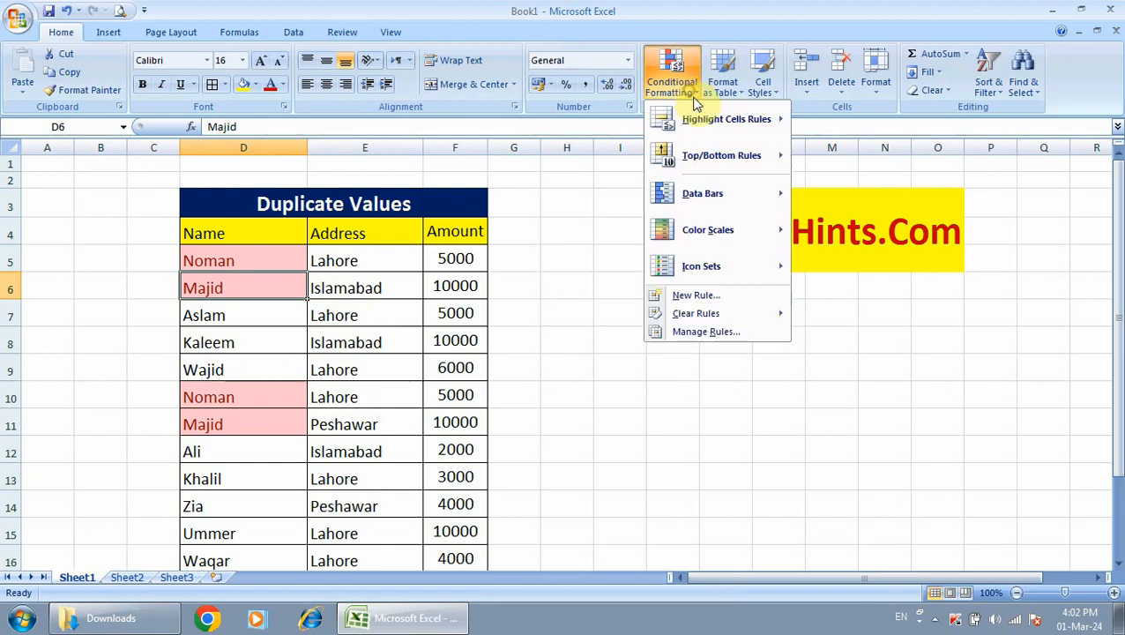
mouse_move(710, 123)
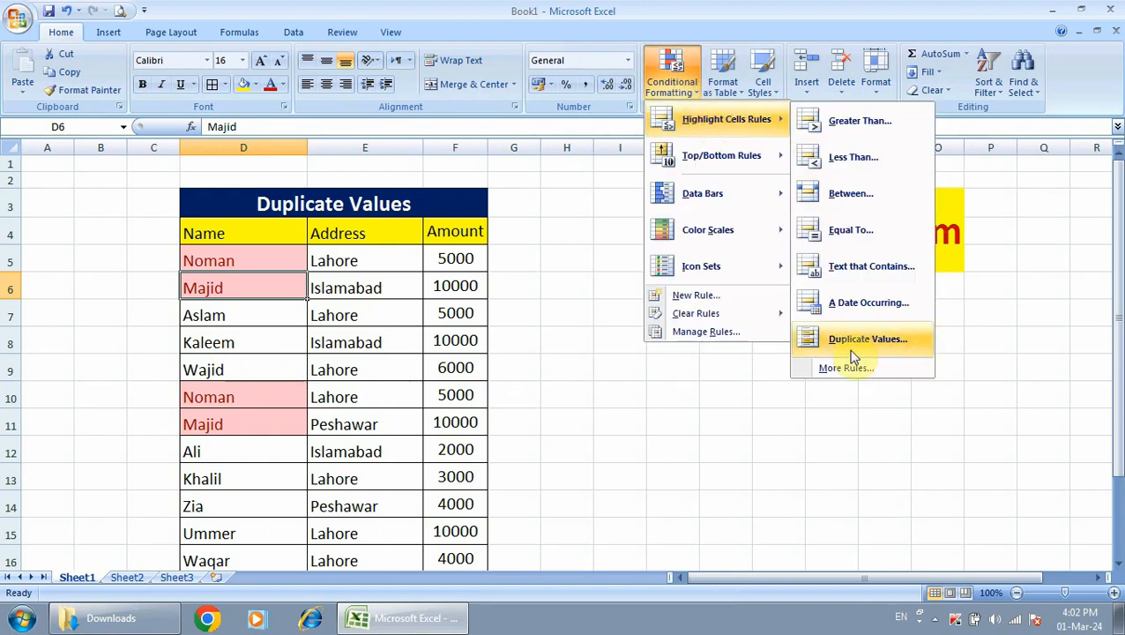
left_click(243, 293)
left_click_drag(245, 261, 270, 486)
scroll(270, 486, "up", 1)
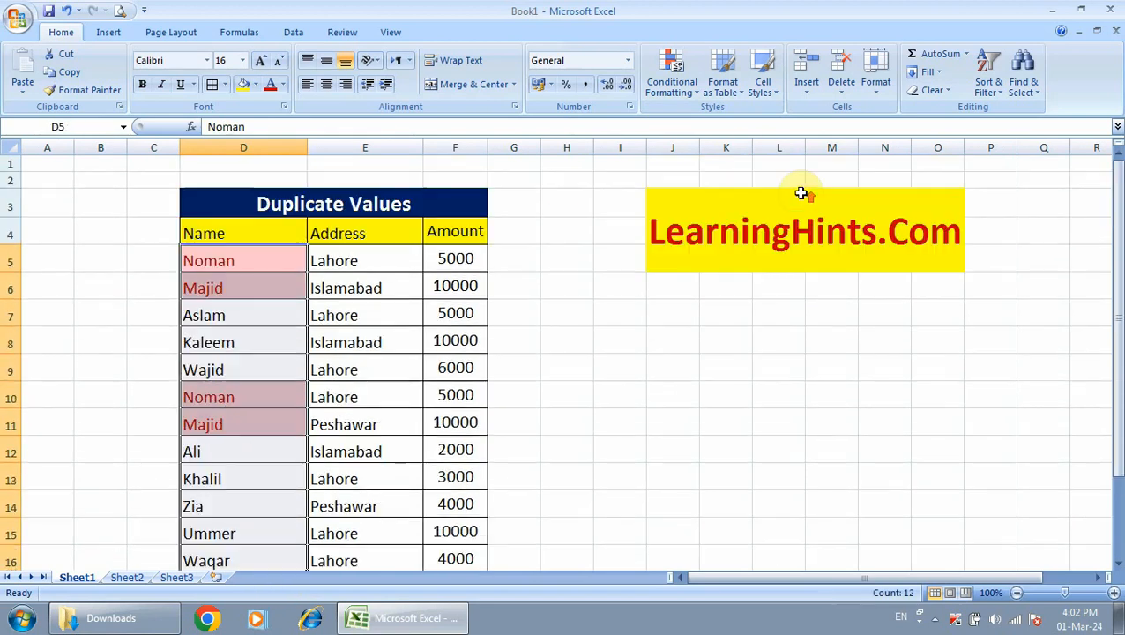
left_click(694, 97)
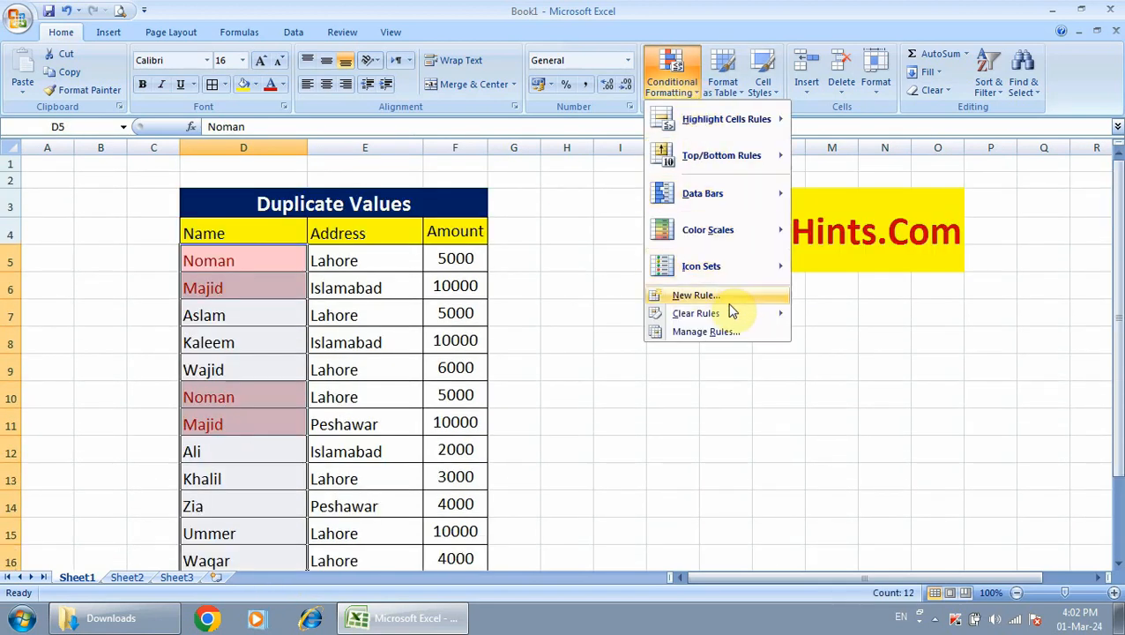
mouse_move(701, 317)
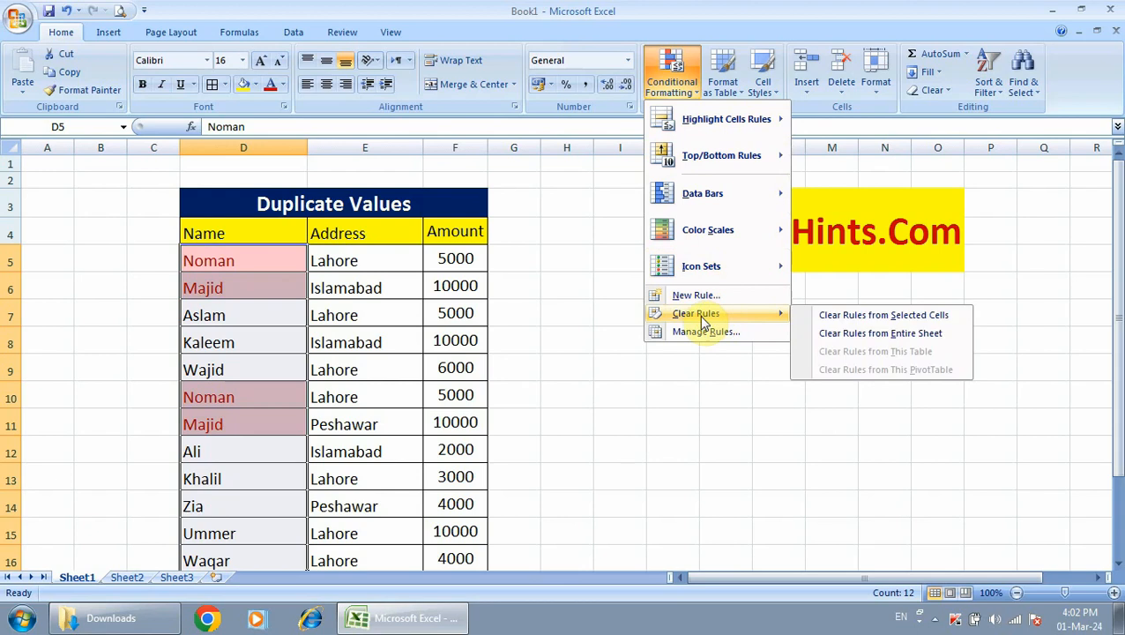
left_click(877, 316)
left_click(719, 342)
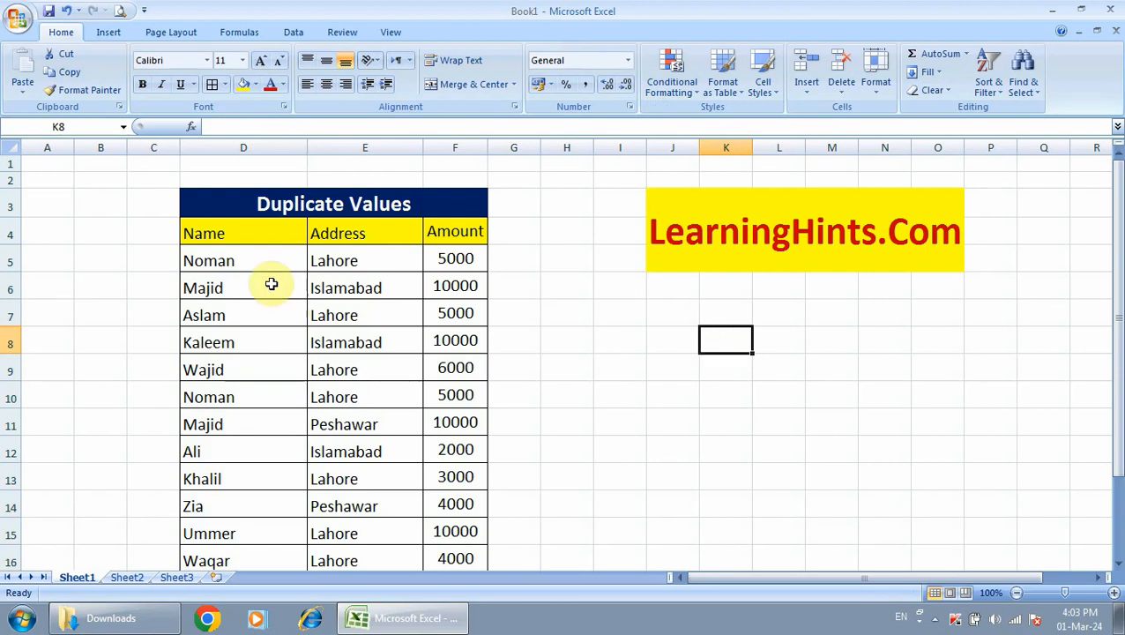
Highlight the duplicate names in D5:D16 using conditional formatting with Light Red Fill with Dark Red Text.
left_click(237, 256)
key("shift+Down")
key("shift+Down")
key("shift+Down")
key("shift+Down")
key("shift+Down")
key("shift+Down")
key("shift+Down")
key("shift+Down")
key("shift+Down")
key("shift+Down")
key("shift+Down")
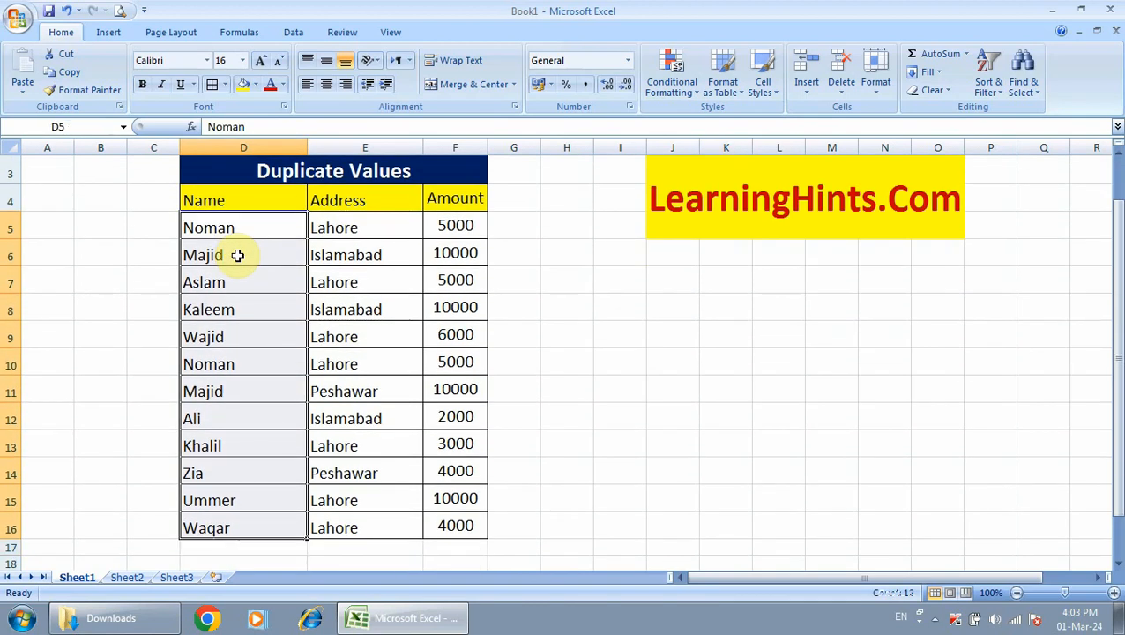
left_click(675, 88)
mouse_move(716, 122)
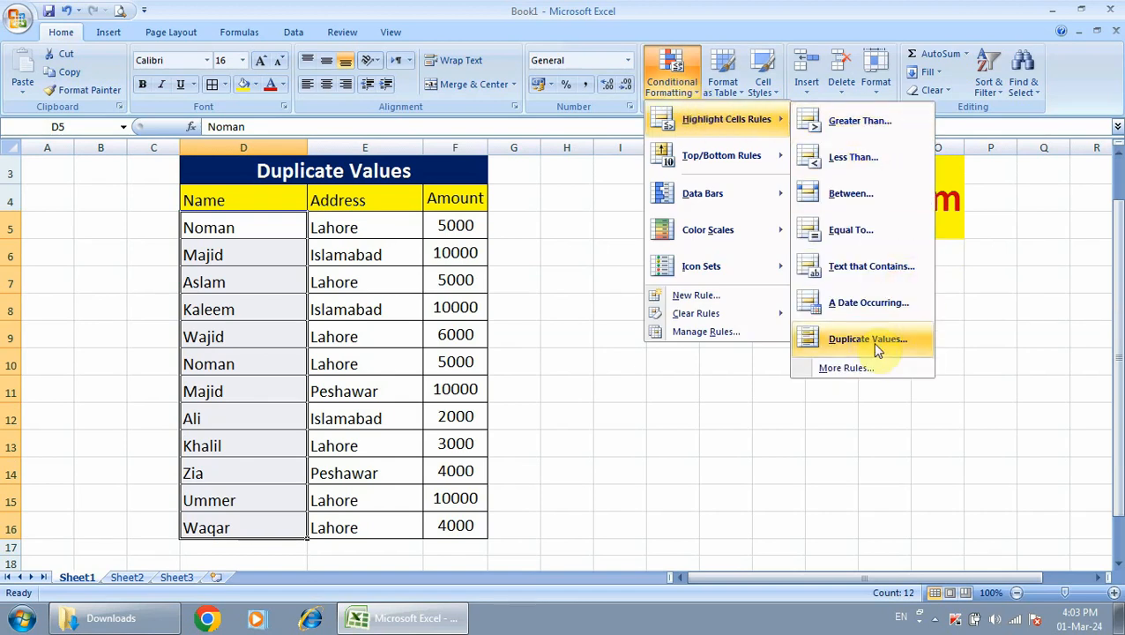
left_click(855, 340)
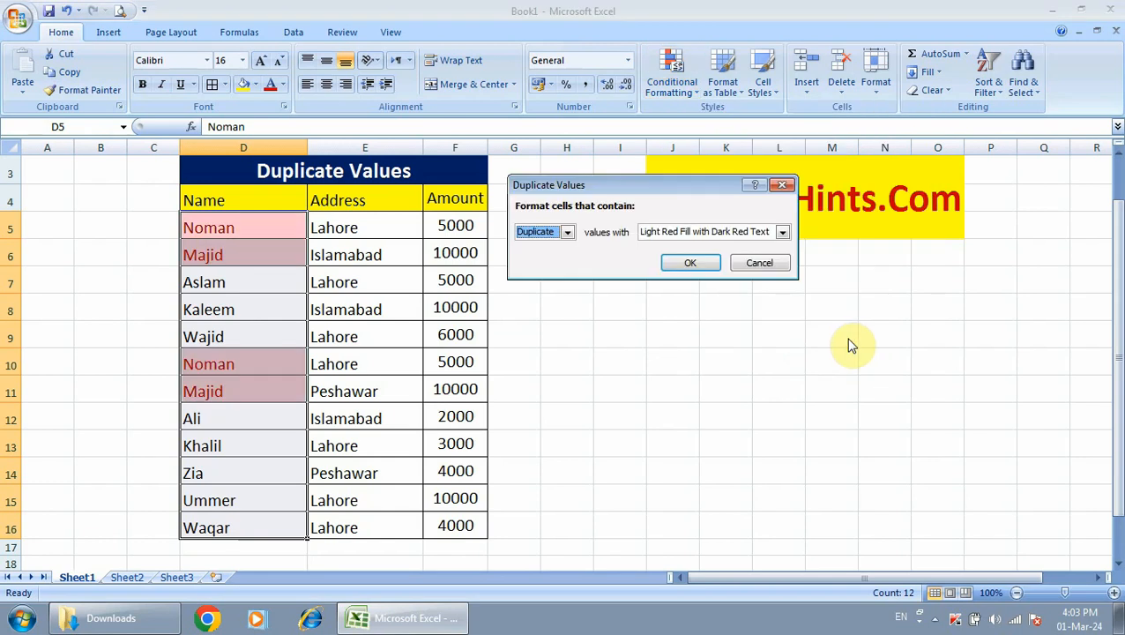
left_click(680, 259)
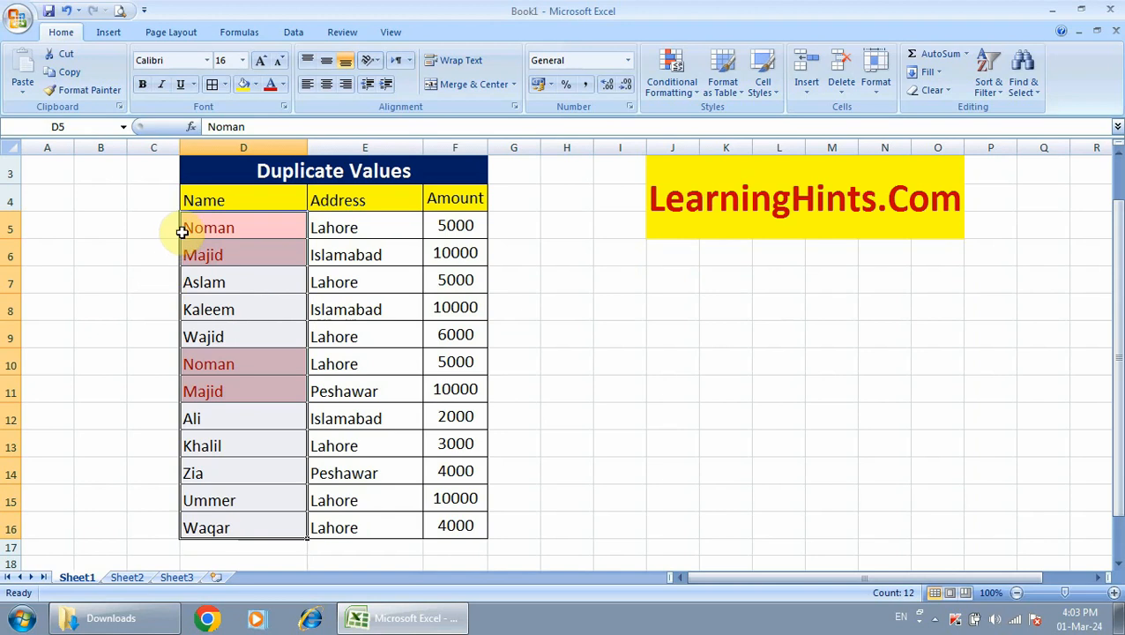